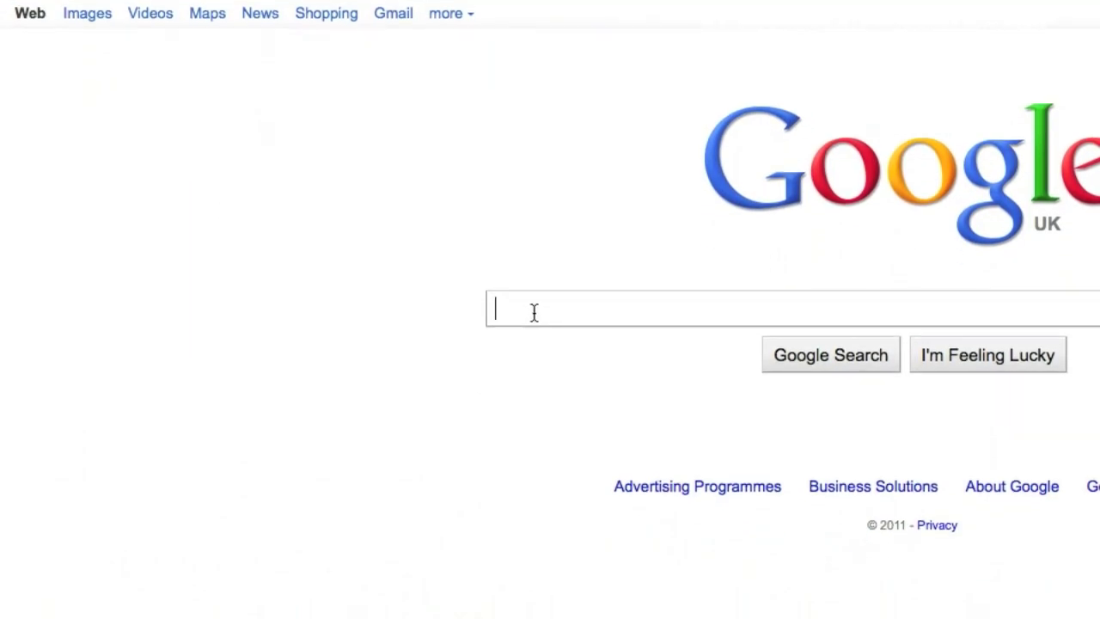
# Step: Search Google for 'desktop recorder mac' and open the Mac.AppStorm '10 Clever Screen Recording Tools for Mac' article
pyautogui.write('d')
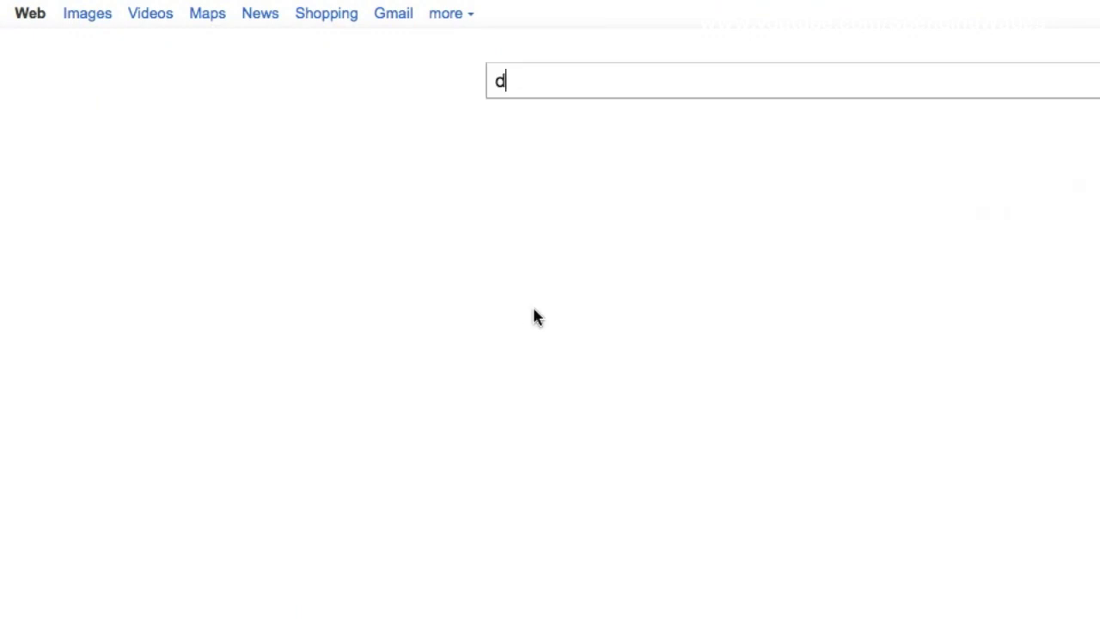
pyautogui.write('esktop r')
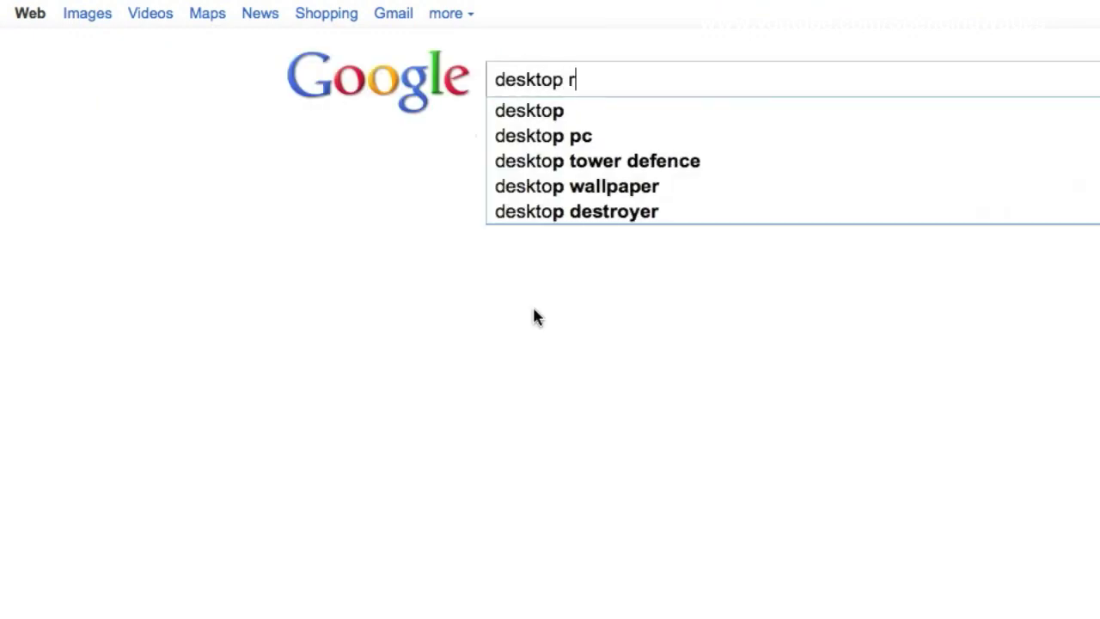
pyautogui.write('ecorder ')
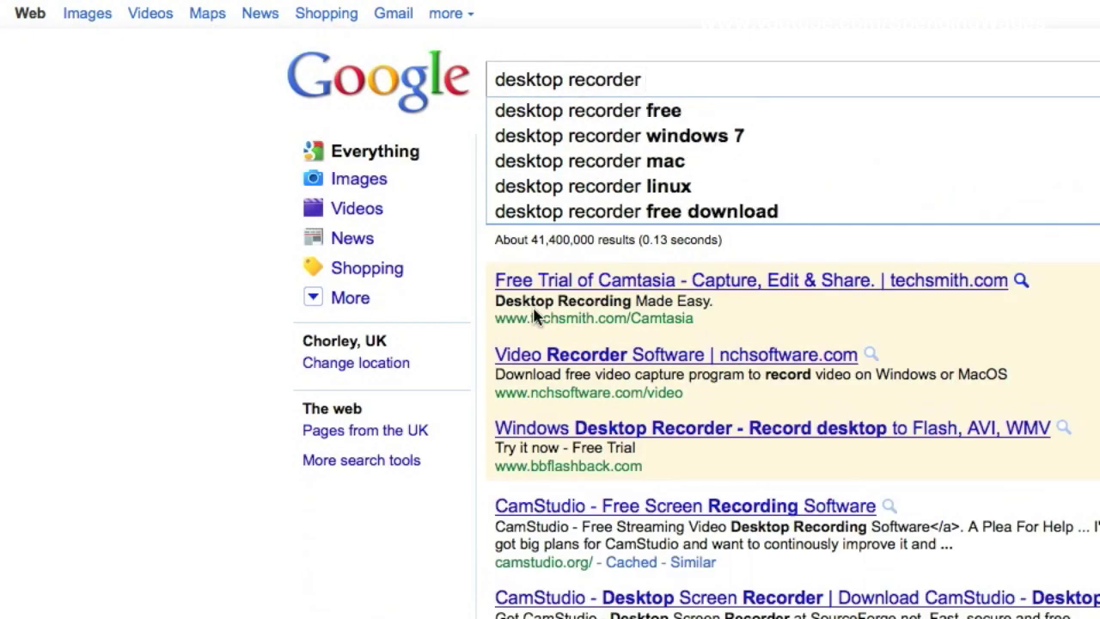
pyautogui.write('mac')
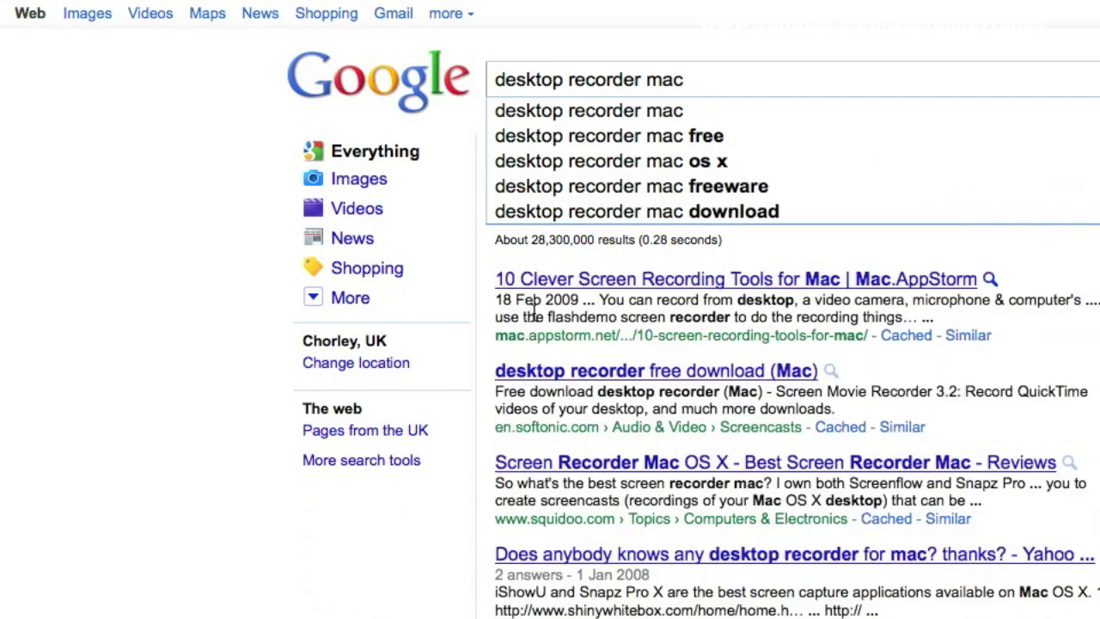
pyautogui.press('Return')
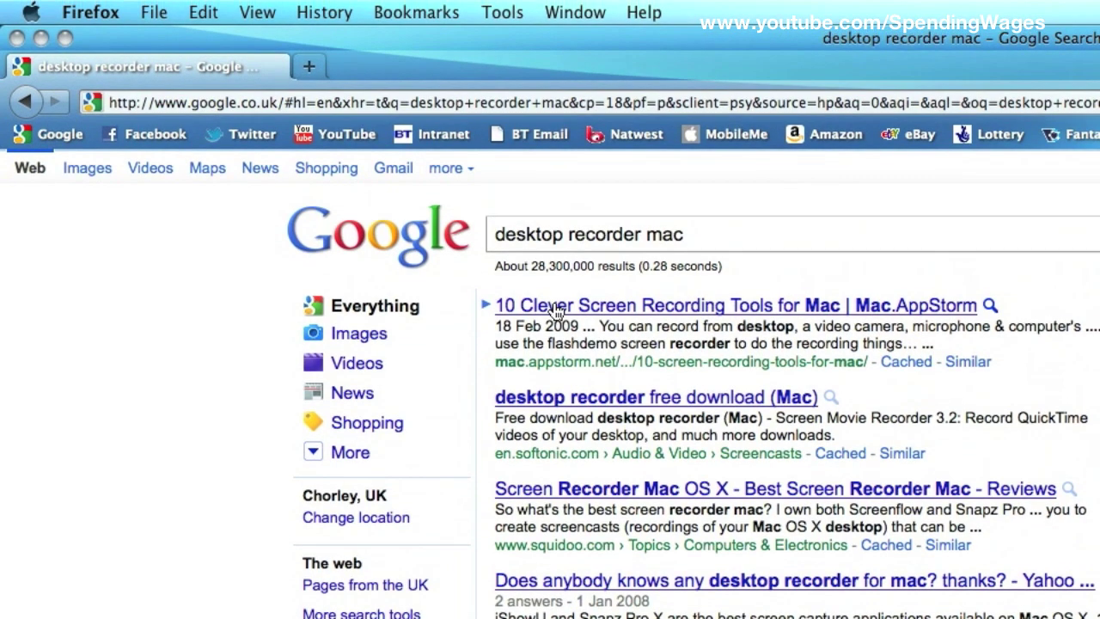
pyautogui.click(556, 308)
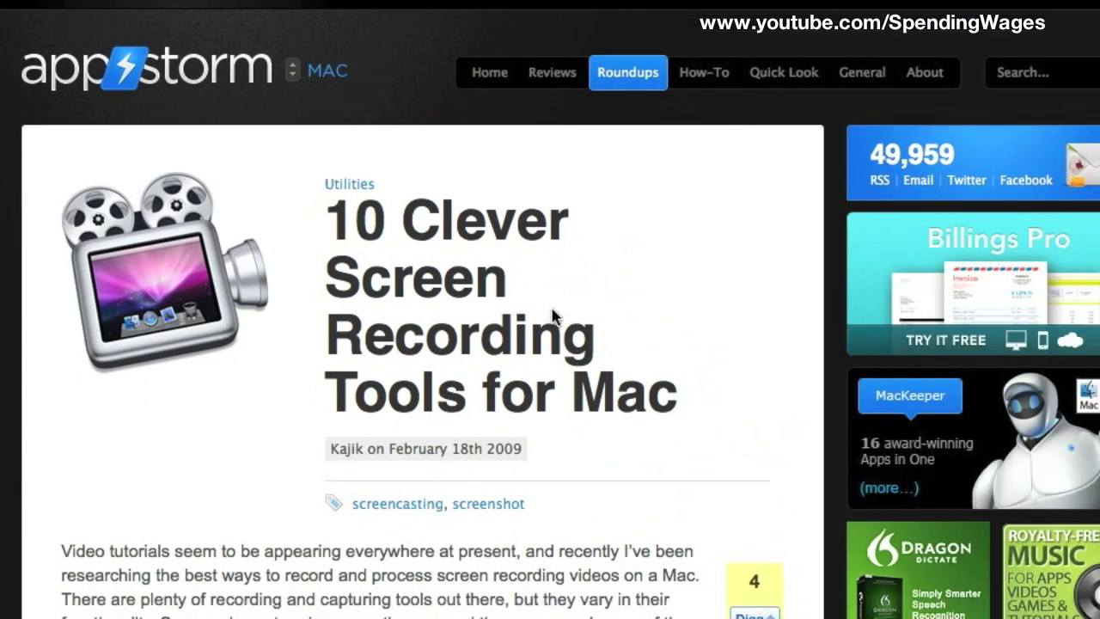
# Step: Scroll down the article to the iShowU entry and highlight its heading
pyautogui.scroll(-5, 553, 327)
pyautogui.scroll(-7, 553, 313)
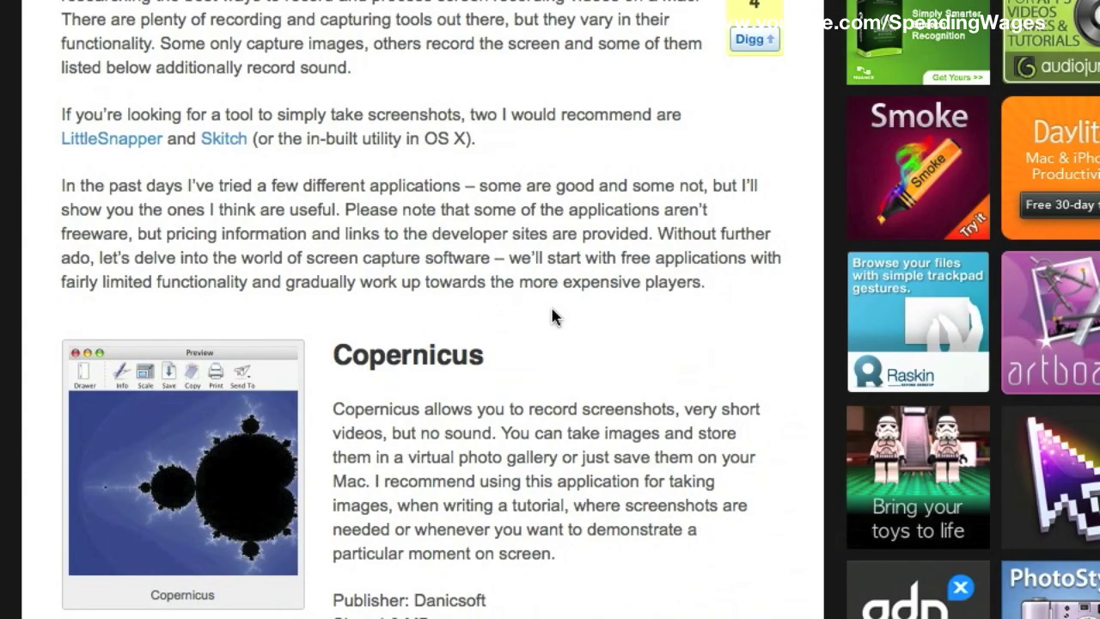
pyautogui.scroll(-5, 553, 316)
pyautogui.scroll(-20, 552, 314)
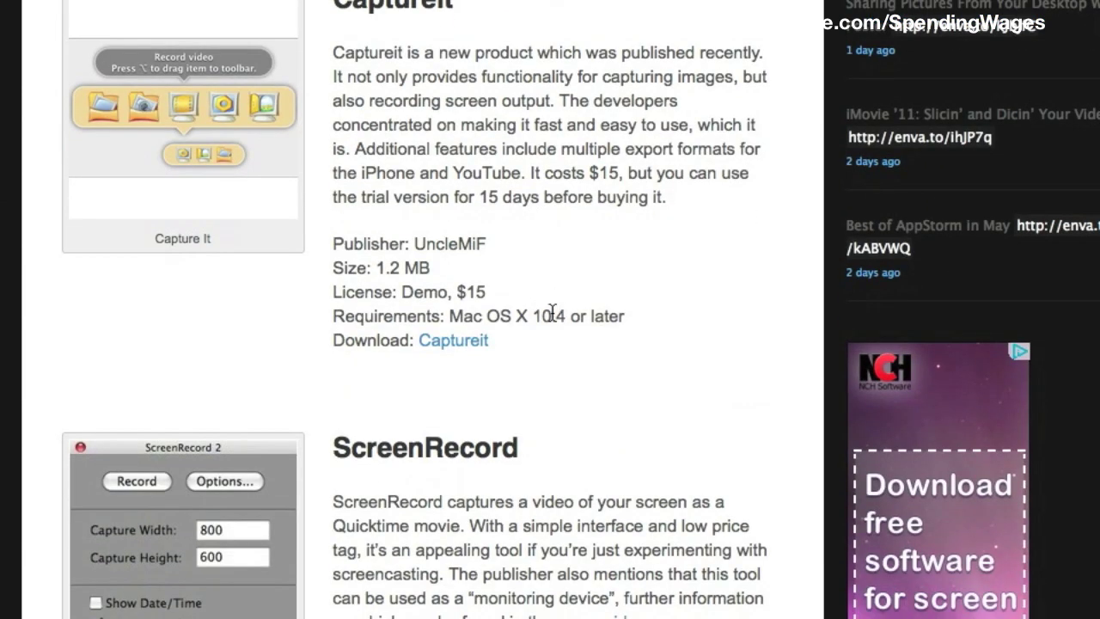
pyautogui.scroll(-14, 552, 314)
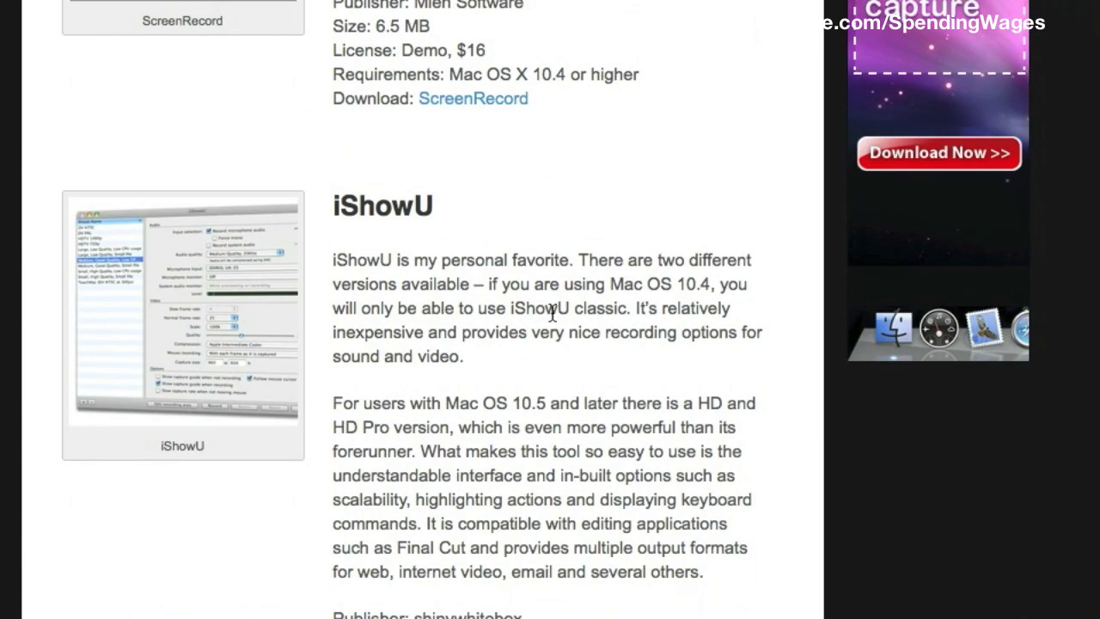
pyautogui.scroll(-1, 552, 314)
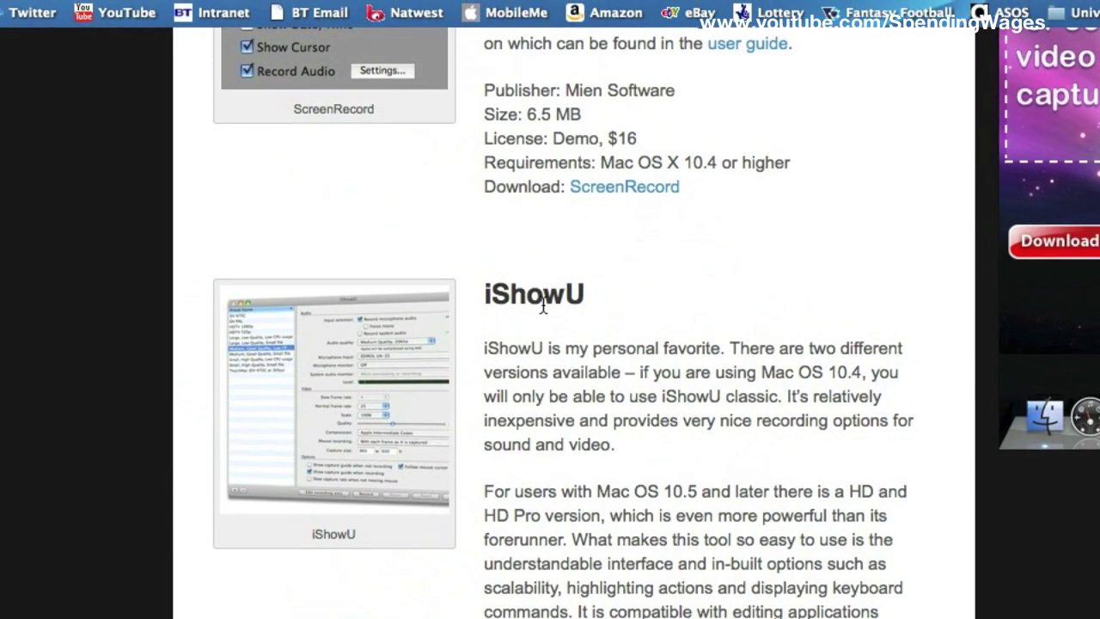
pyautogui.doubleClick(543, 306)
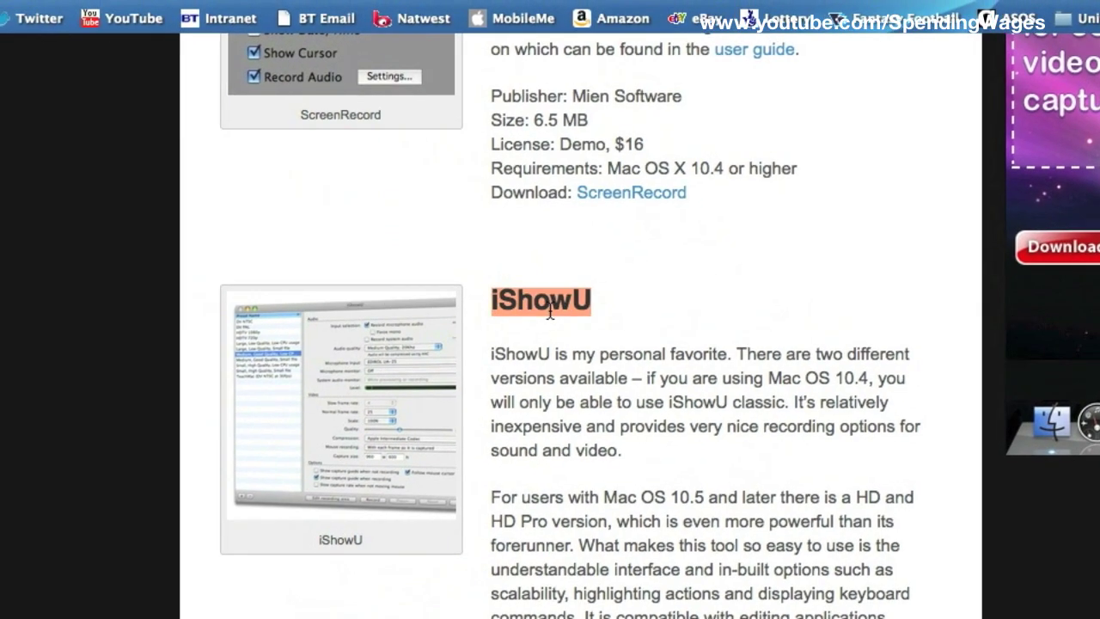
pyautogui.click(657, 317)
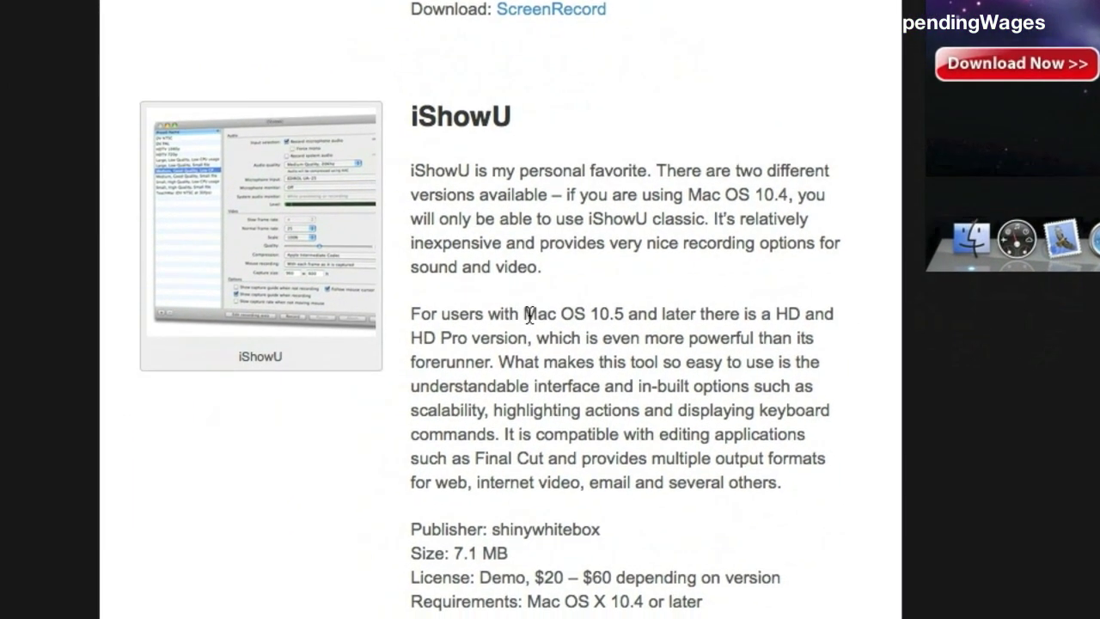
# Step: Settle on iShowU's download details: 7.1 MB, Demo $20–$60, Mac OS X 10.4 or later
pyautogui.scroll(-10, 554, 316)
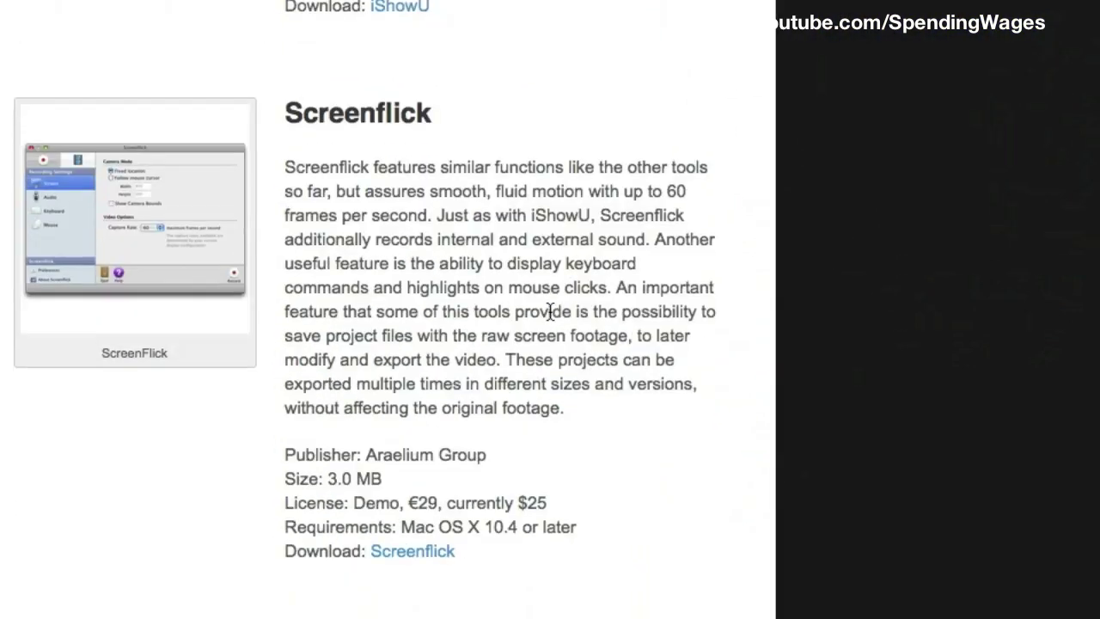
pyautogui.scroll(-2, 552, 316)
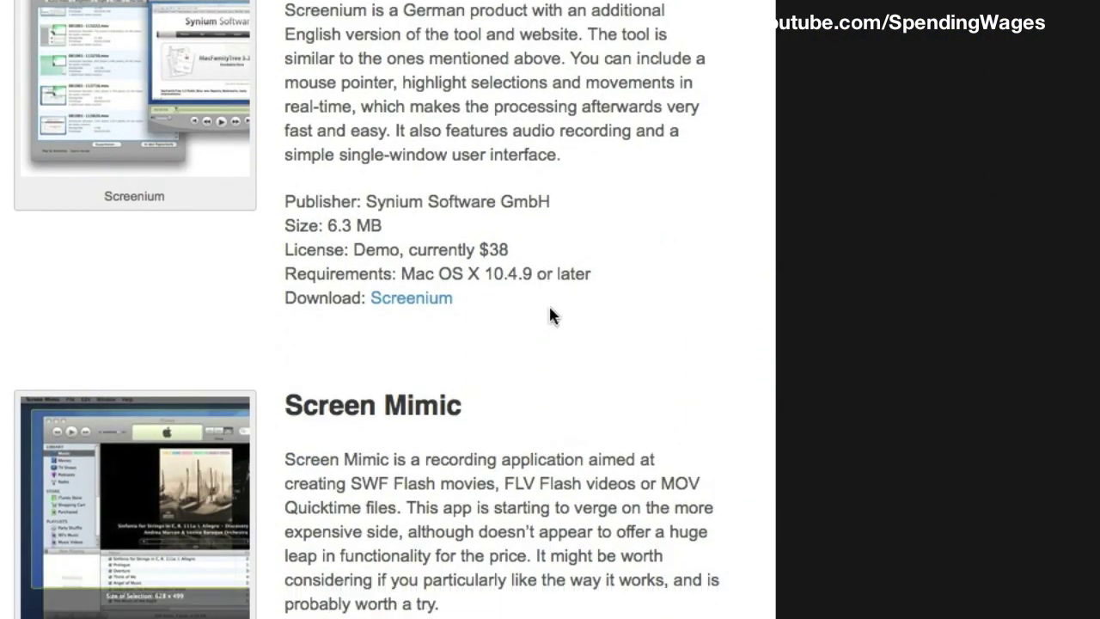
pyautogui.scroll(-15, 553, 316)
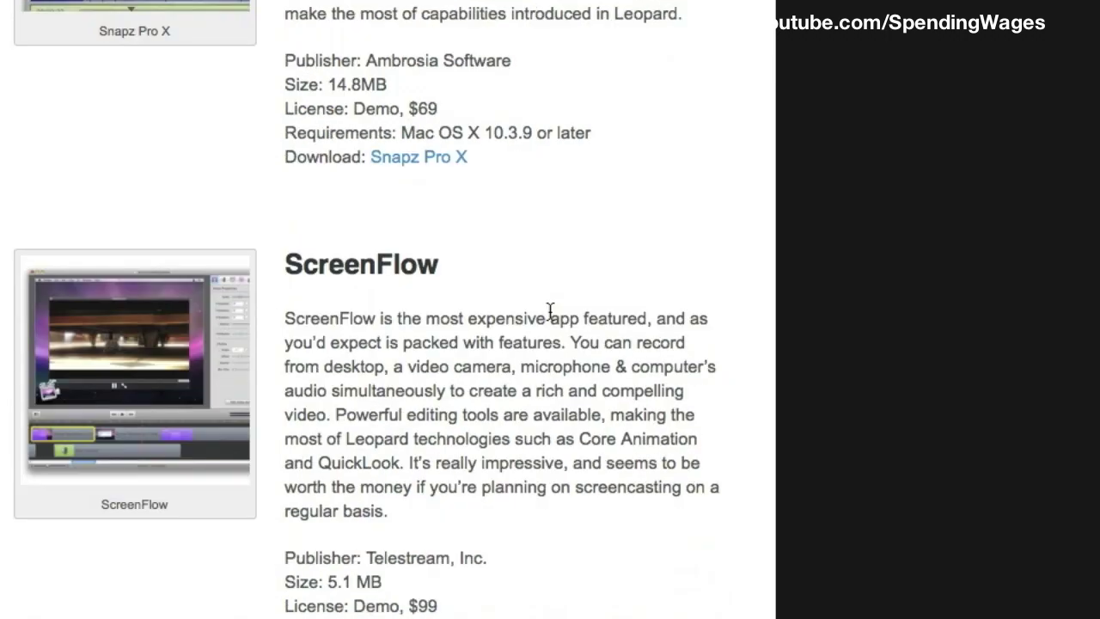
pyautogui.scroll(-4, 550, 311)
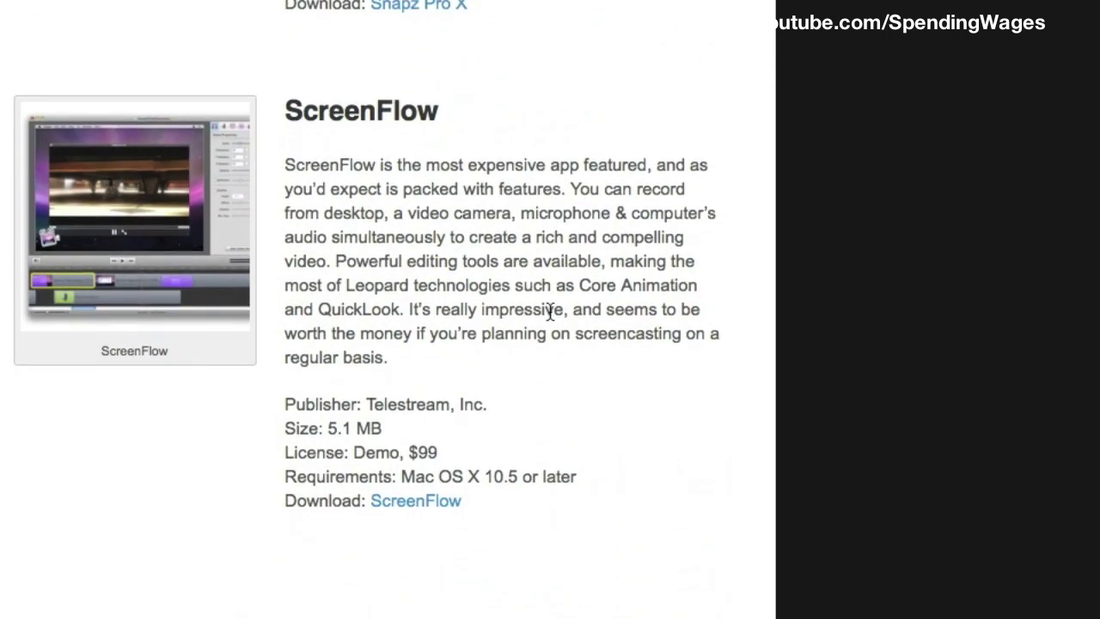
pyautogui.scroll(-10, 550, 310)
pyautogui.scroll(-20, 552, 316)
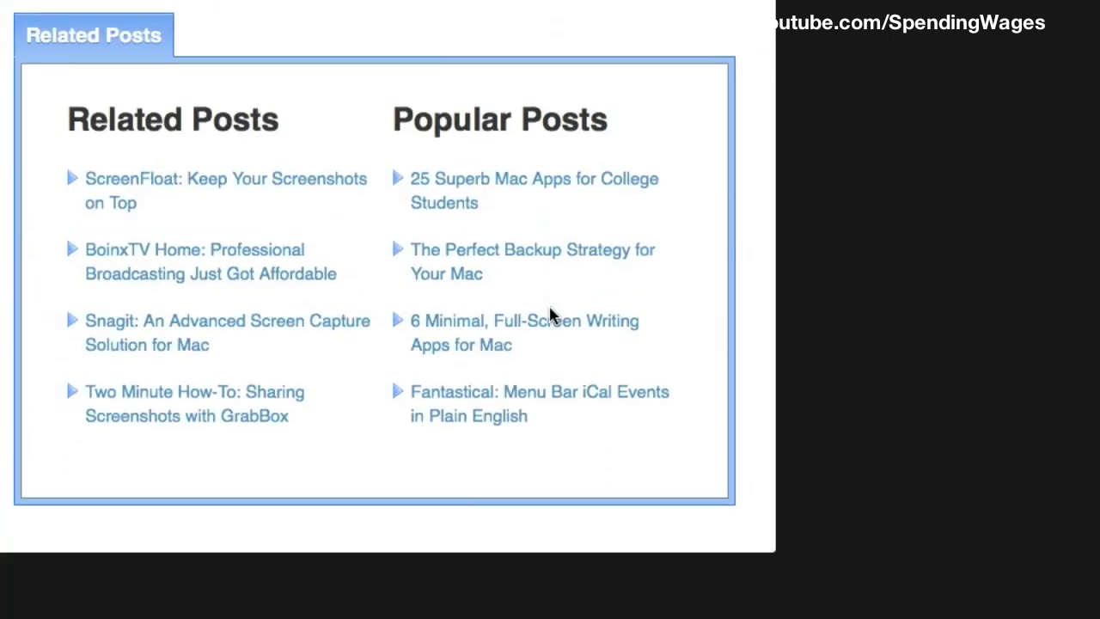
pyautogui.scroll(20, 552, 316)
pyautogui.scroll(20, 552, 316)
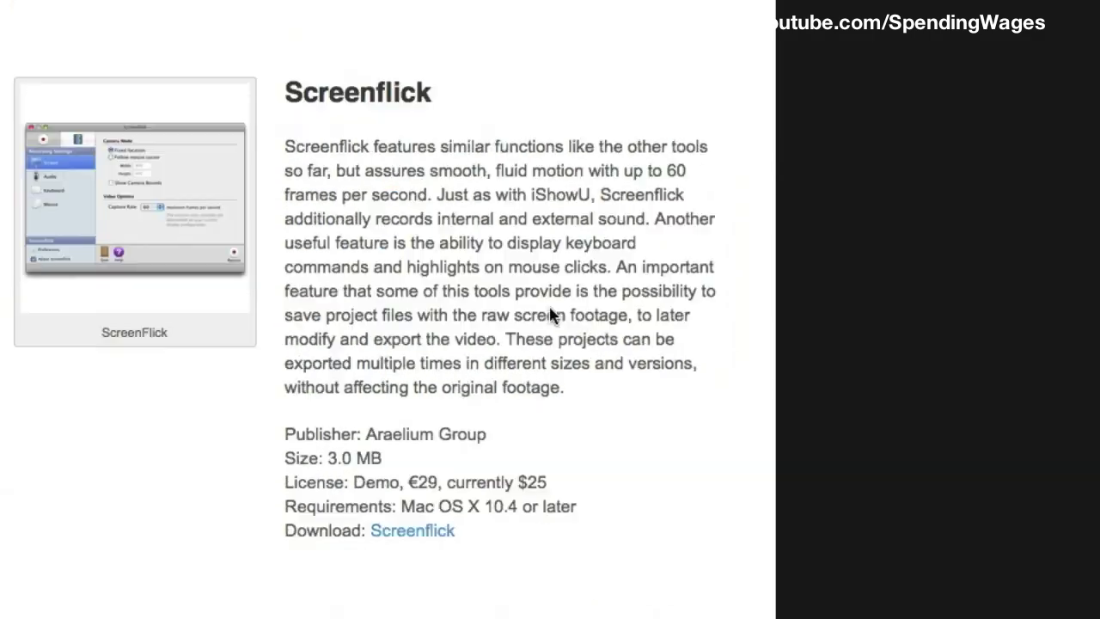
pyautogui.scroll(4, 552, 316)
pyautogui.scroll(-12, 552, 316)
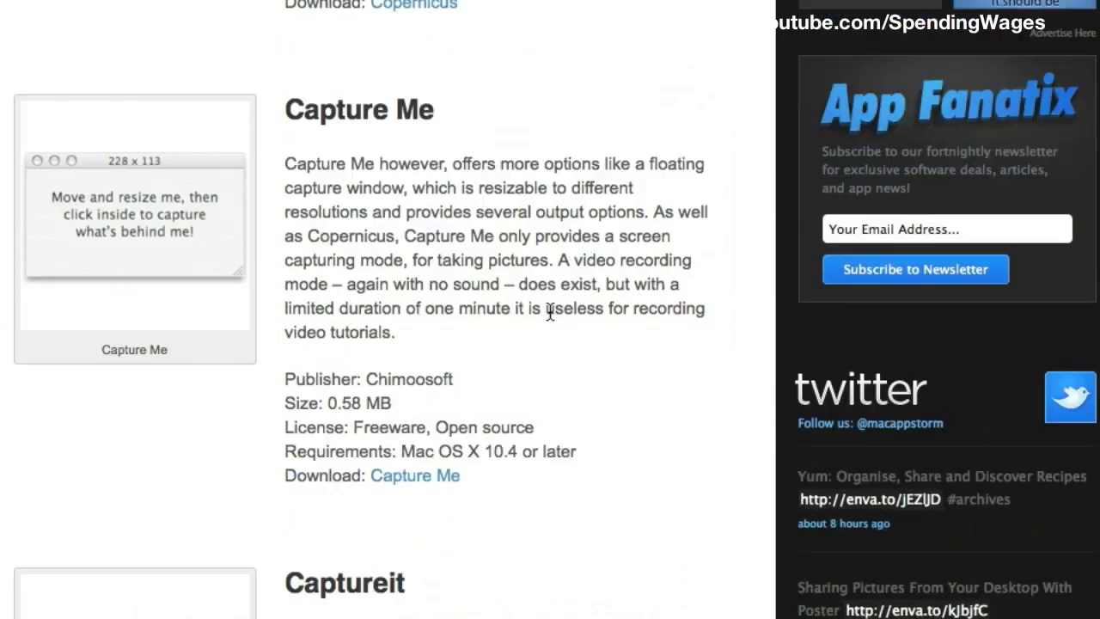
pyautogui.scroll(-10, 552, 317)
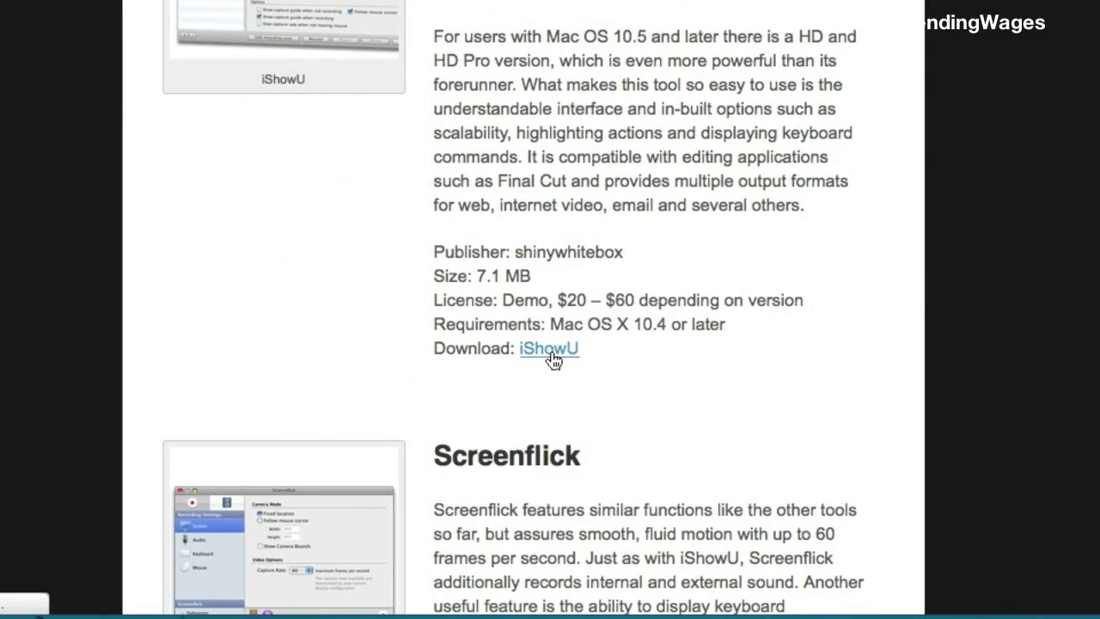
# Step: Follow the iShowU link to shinywhitebox and view the Products overview for iShowU HD Pro, iShowU v1 and Stomp
pyautogui.click(550, 349)
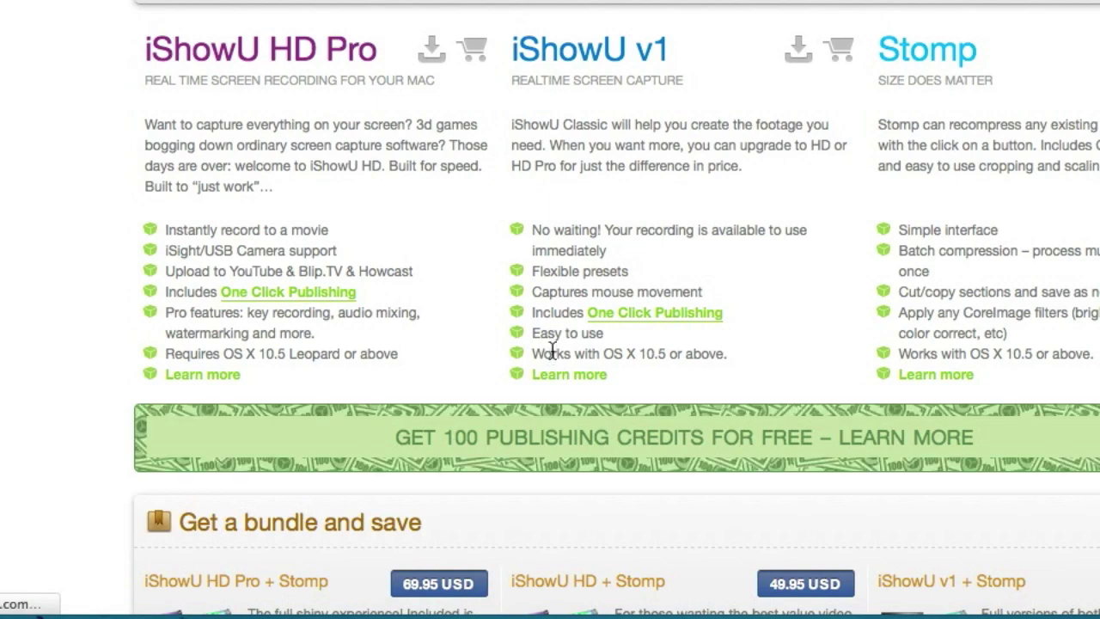
pyautogui.scroll(5, 550, 350)
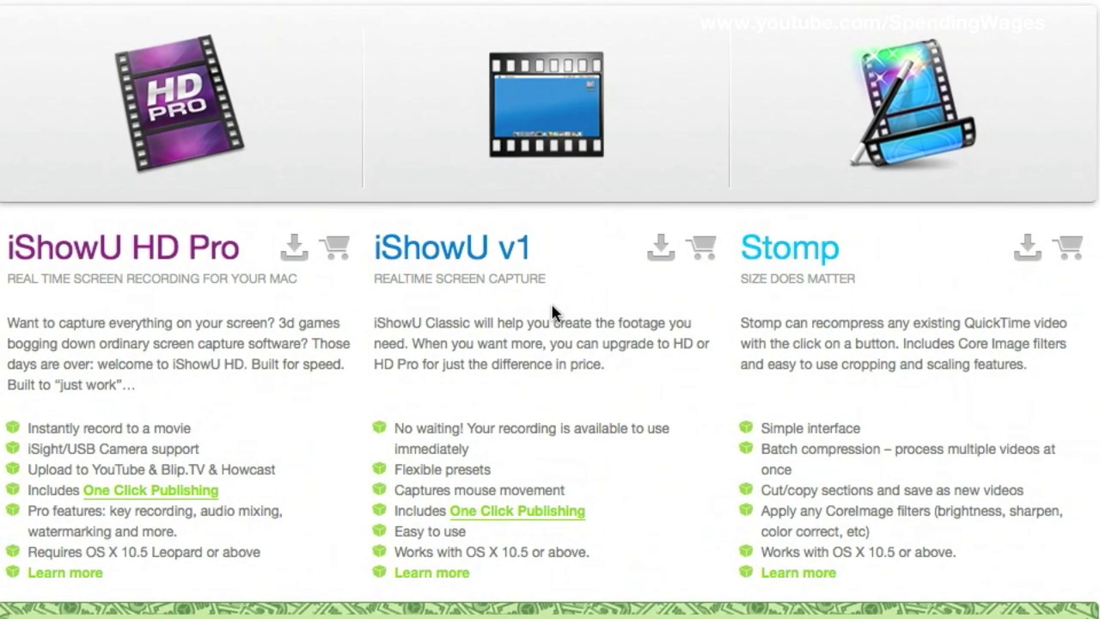
pyautogui.scroll(5, 554, 314)
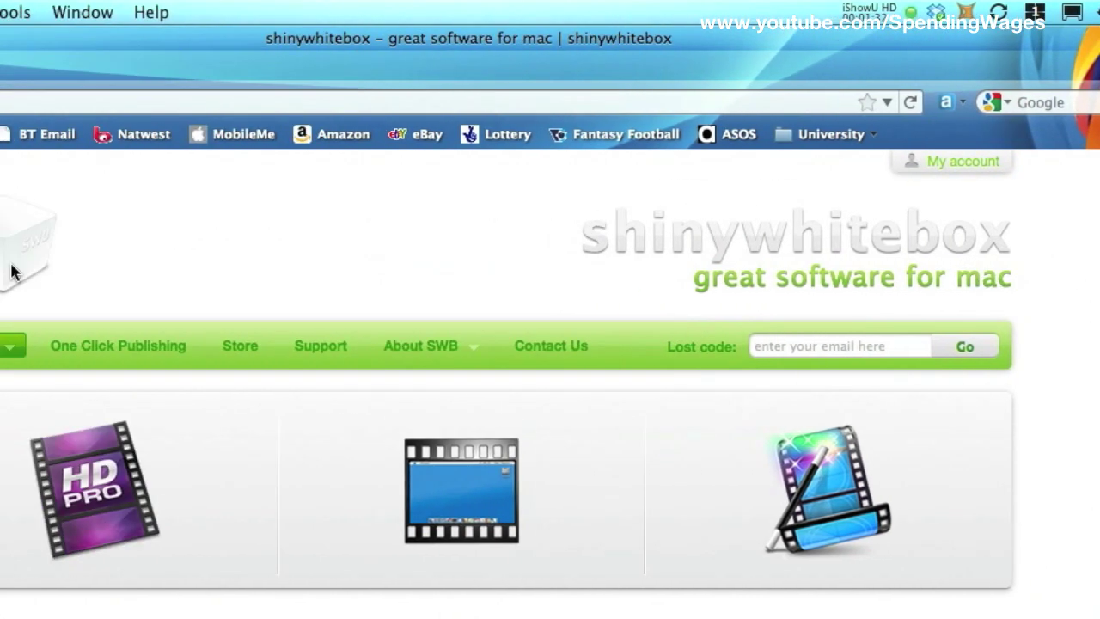
pyautogui.click(10, 353)
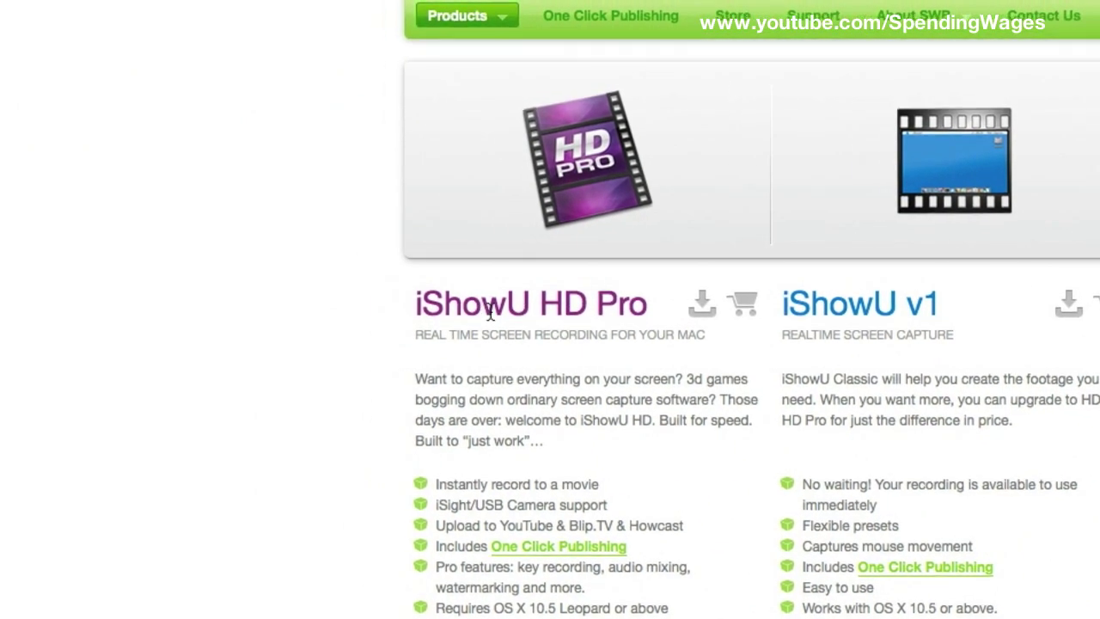
pyautogui.scroll(-3, 550, 311)
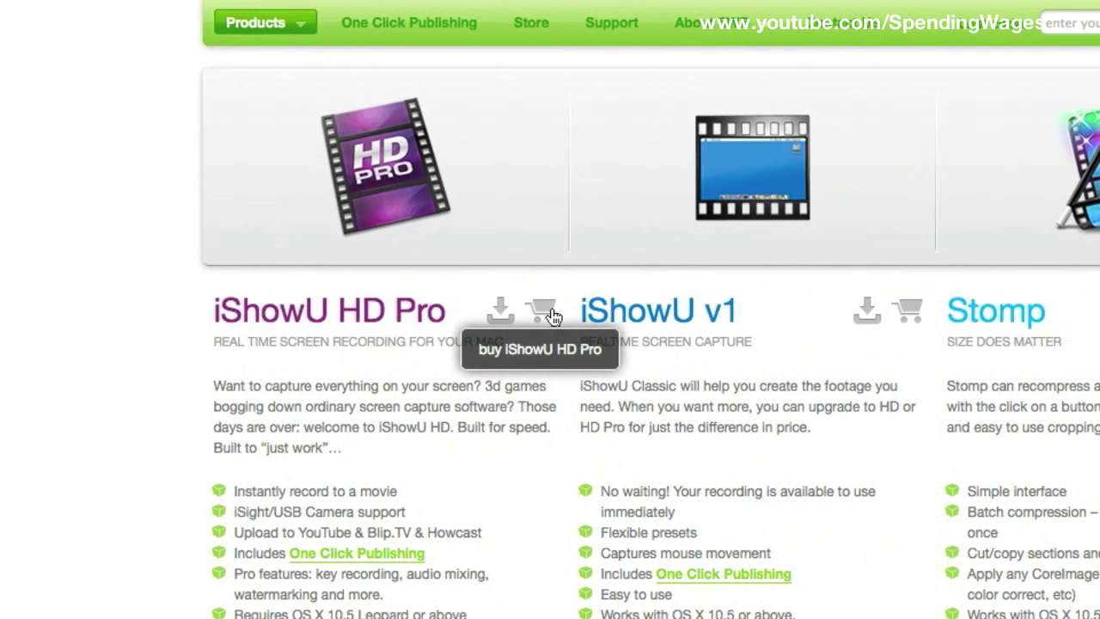
pyautogui.click(544, 311)
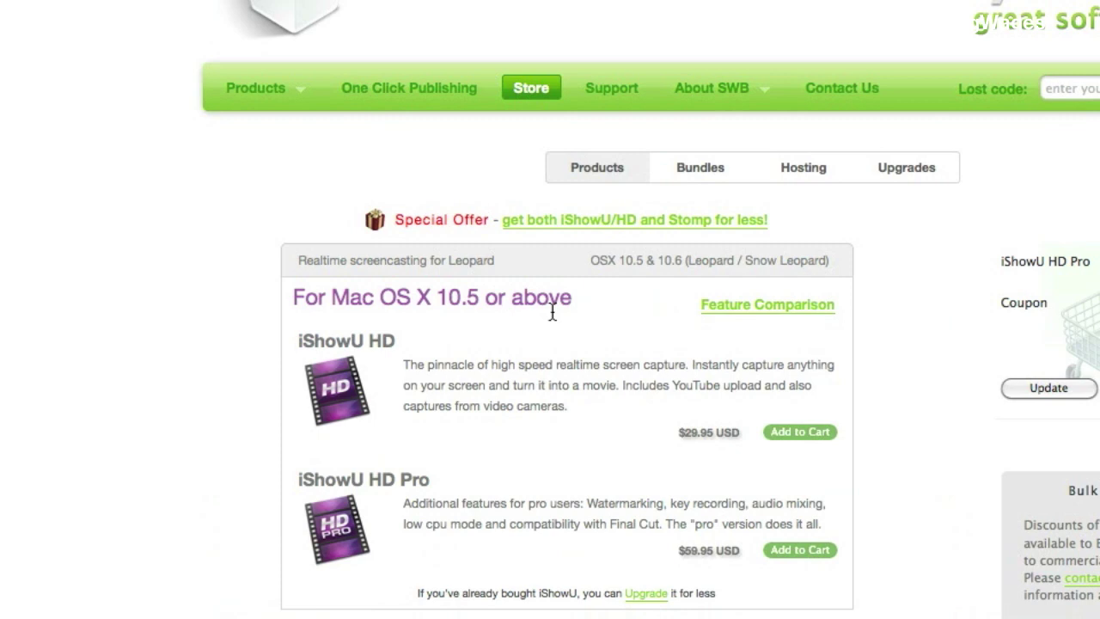
# Step: Review store prices (iShowU HD $29.95, HD Pro $59.95 USD), then close Firefox
pyautogui.scroll(-5, 553, 312)
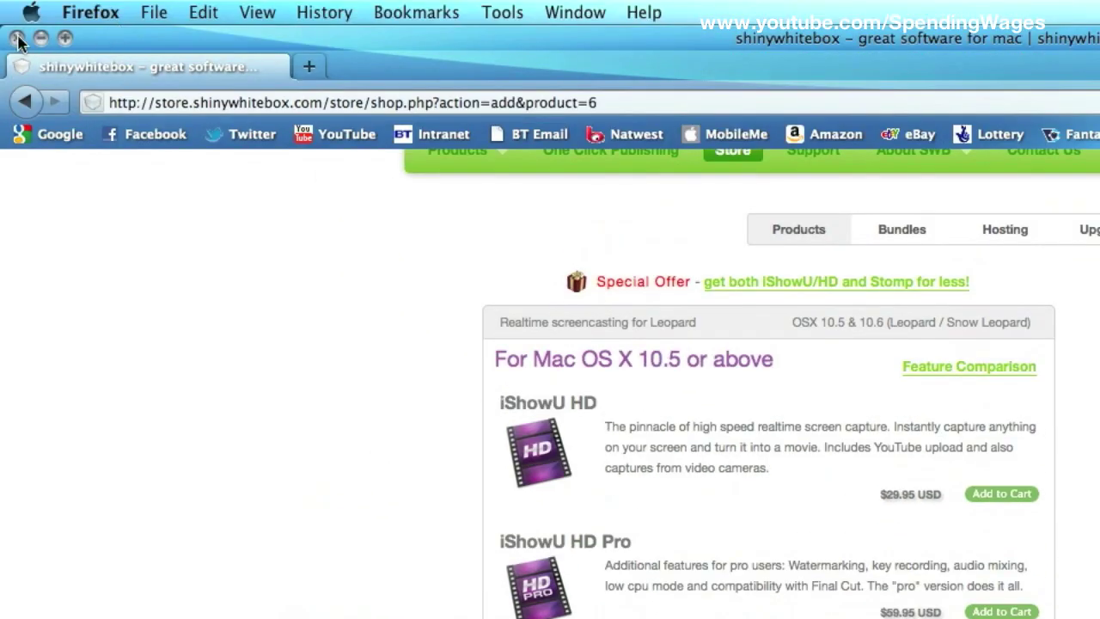
pyautogui.click(17, 38)
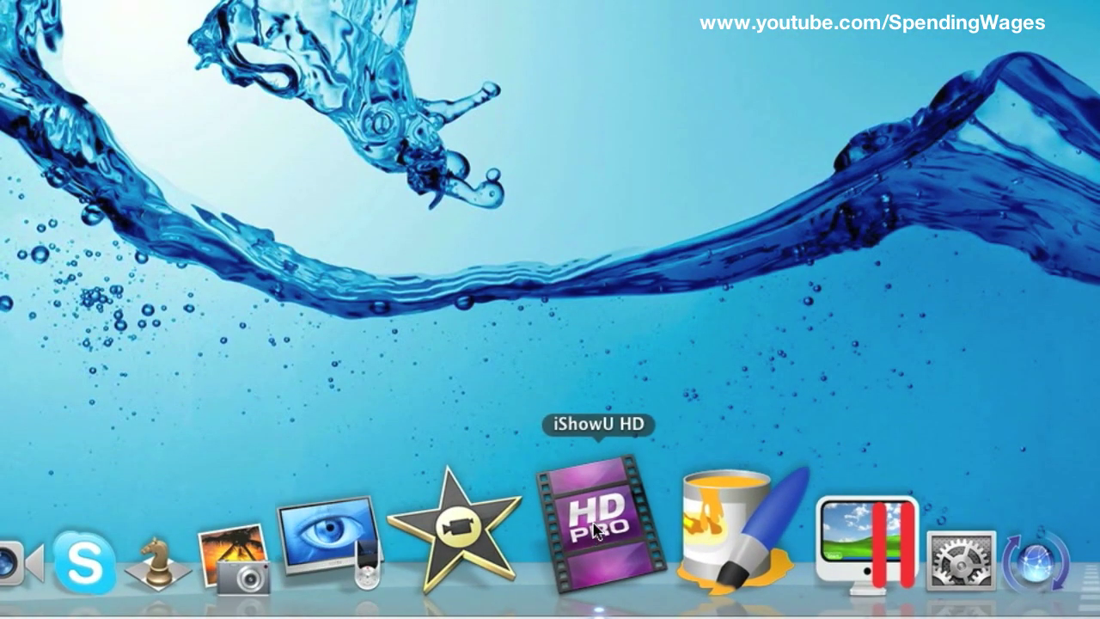
# Step: Launch iShowU HD from the Dock and move its 960x540, 30 fps Capture for web window into place
pyautogui.click(596, 528)
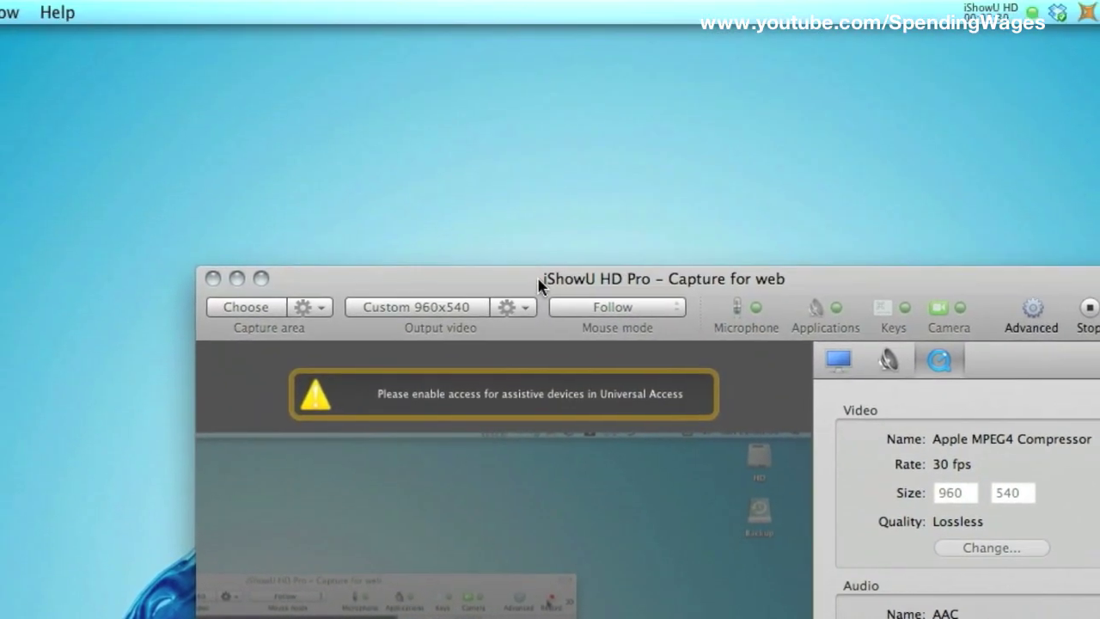
pyautogui.moveTo(537, 283); pyautogui.dragTo(548, 249)
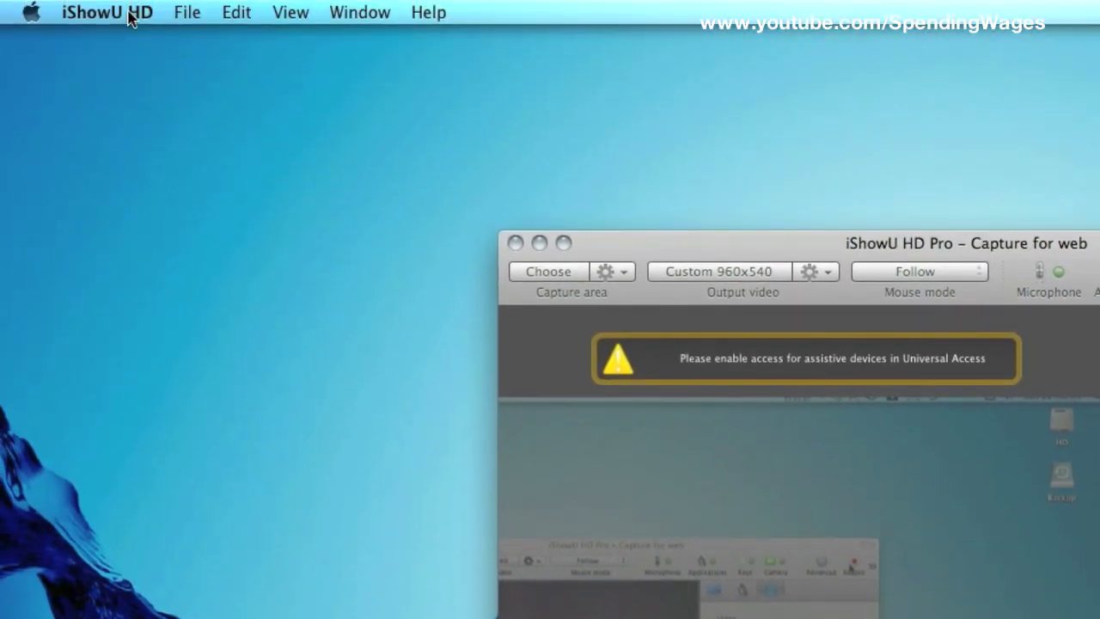
pyautogui.click(129, 14)
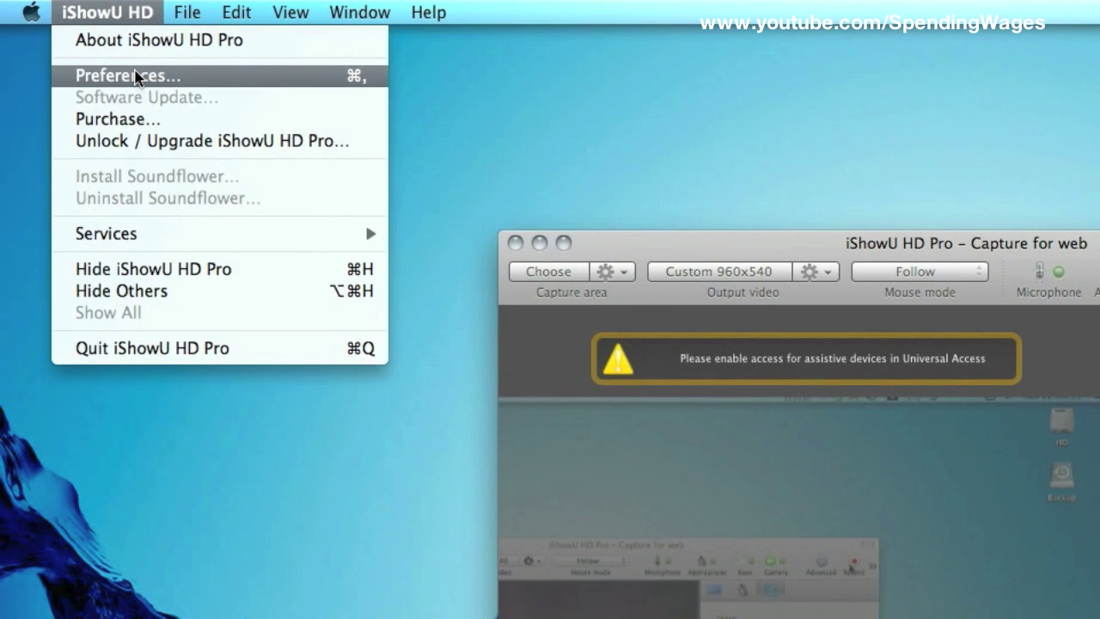
# Step: Open iShowU HD's Preferences and review the Shortcuts and Displays panes
pyautogui.click(138, 77)
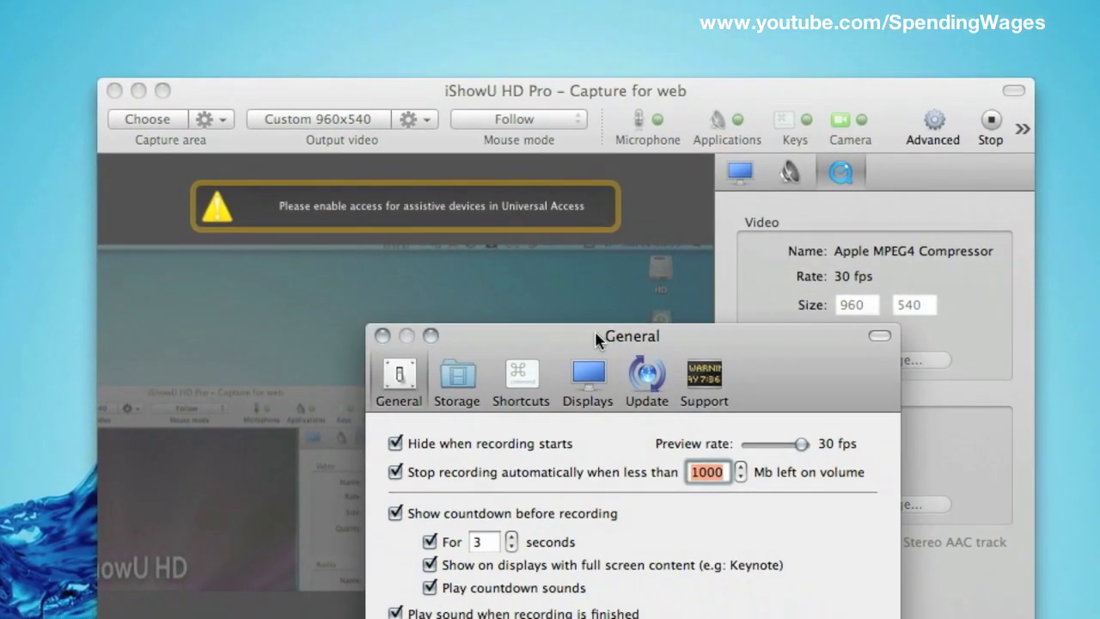
pyautogui.moveTo(724, 409); pyautogui.dragTo(656, 128)
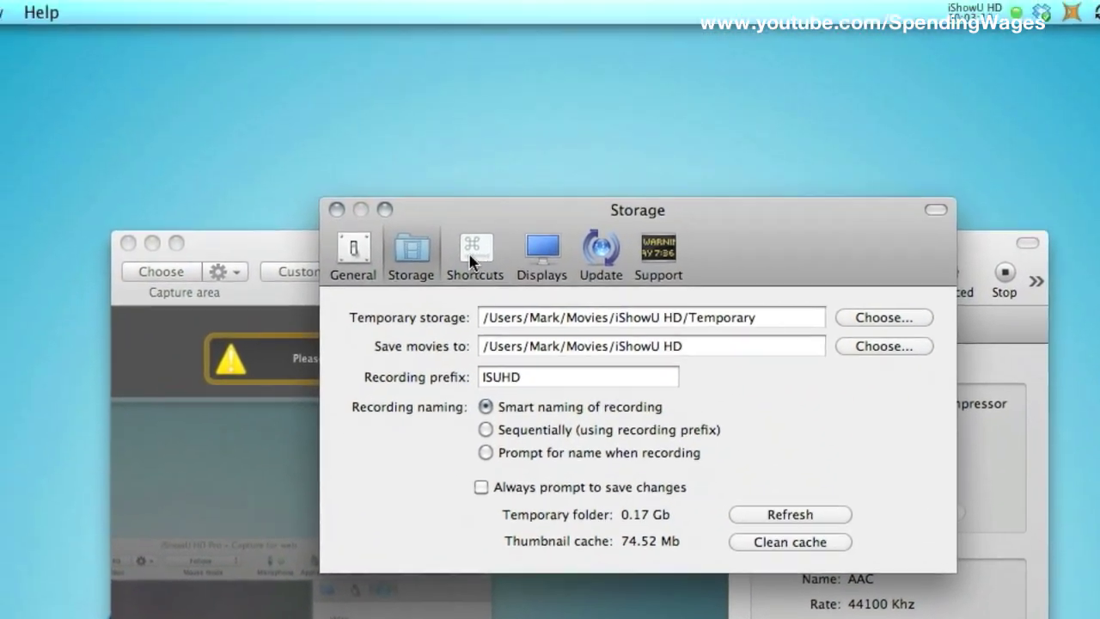
pyautogui.click(388, 78)
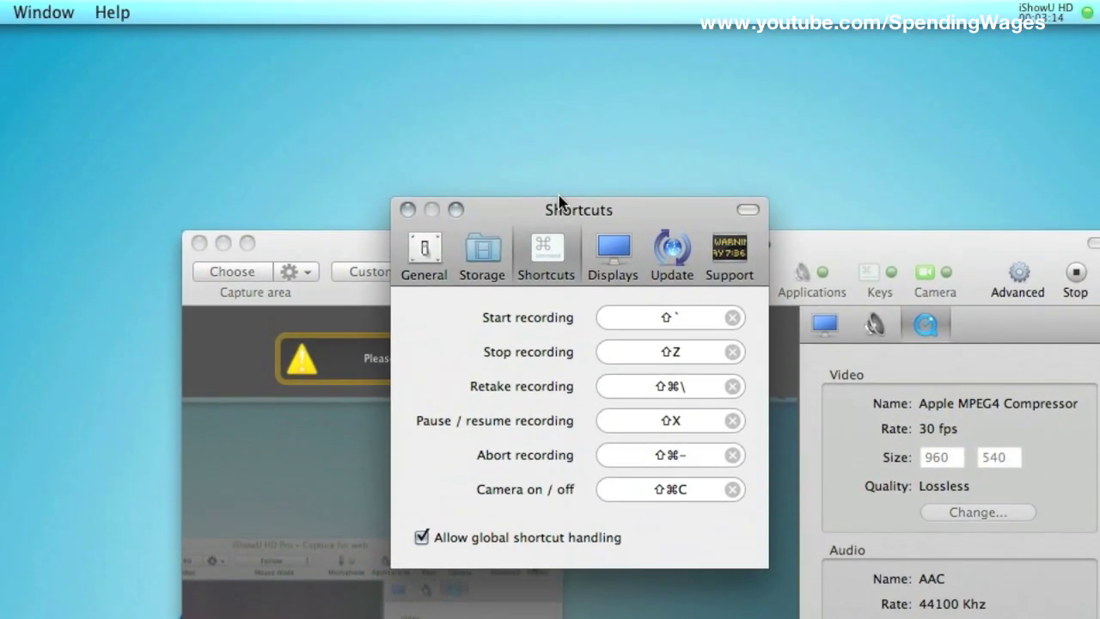
pyautogui.click(613, 250)
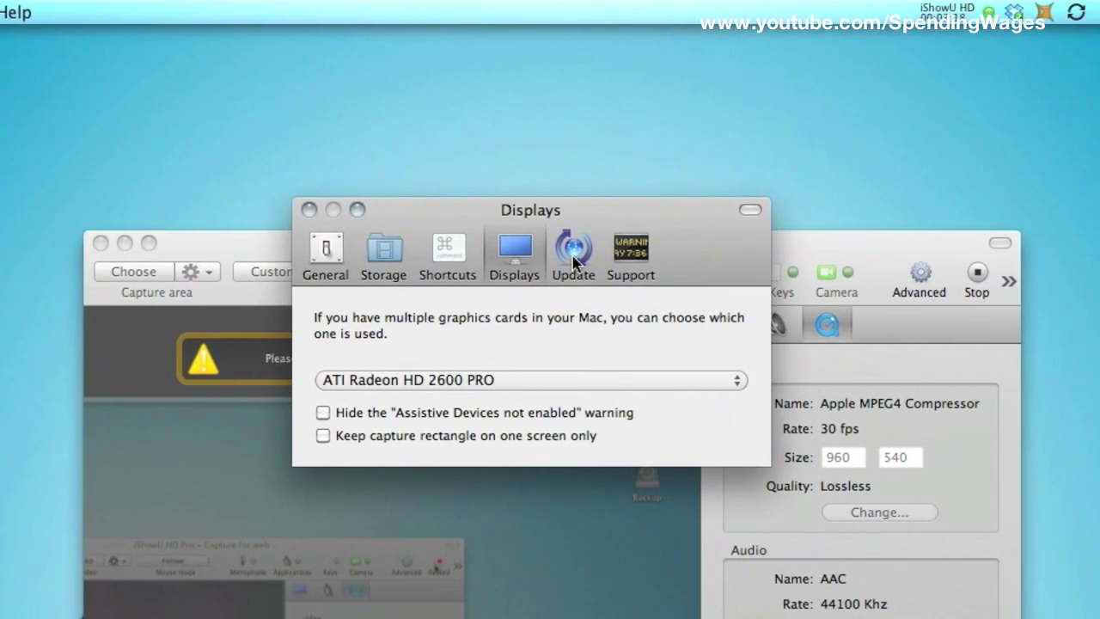
# Step: Check for updates to confirm version 2.2.2 is current, view Support, and close Preferences
pyautogui.click(573, 258)
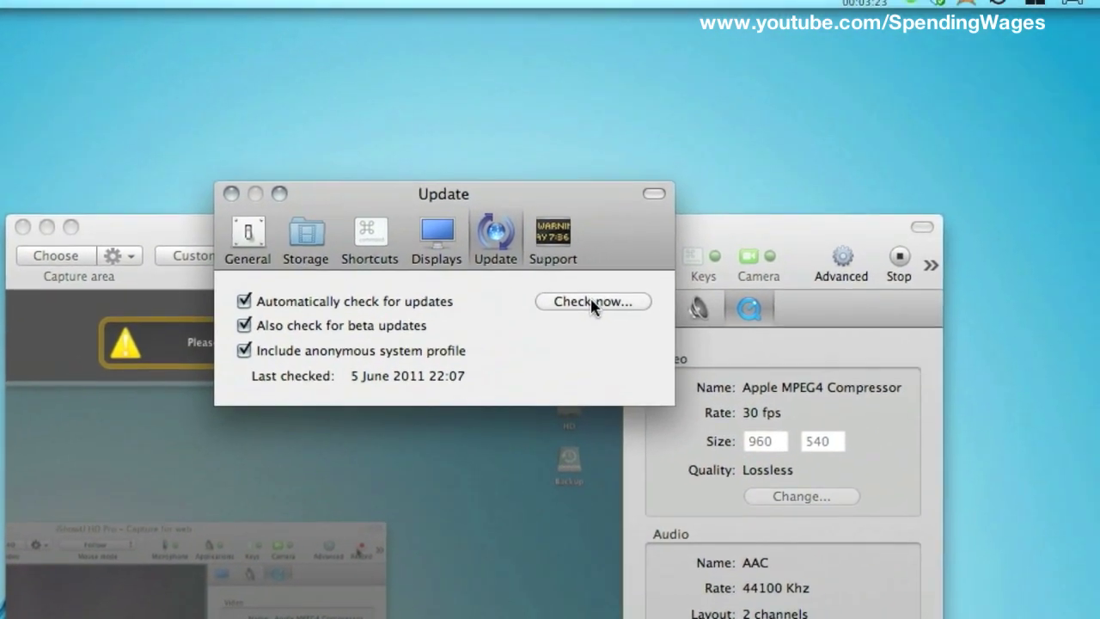
pyautogui.click(787, 255)
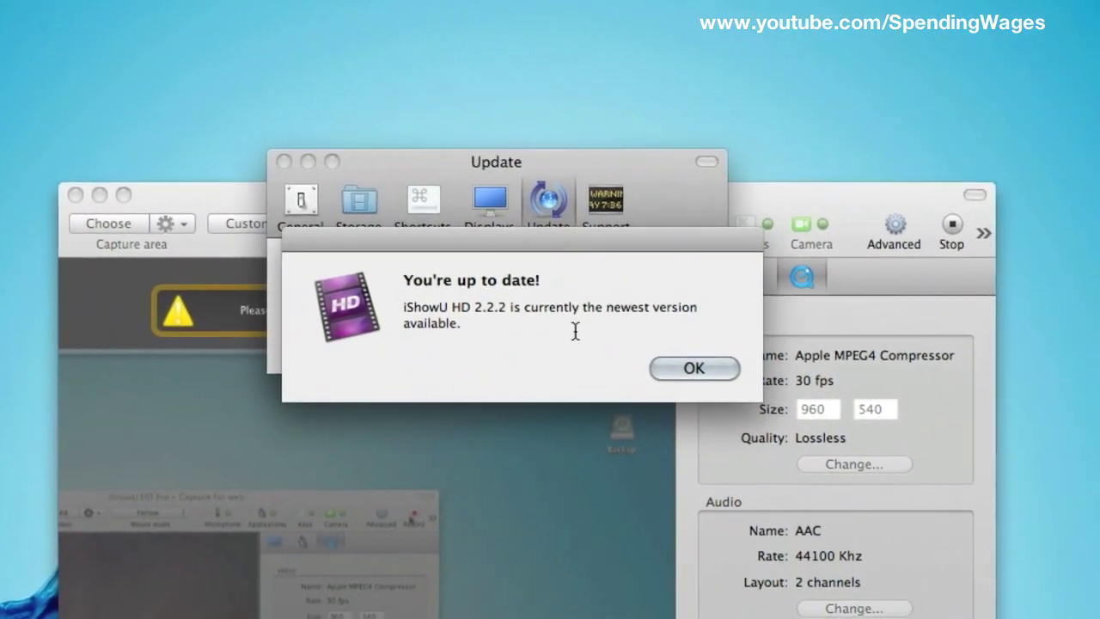
pyautogui.click(774, 369)
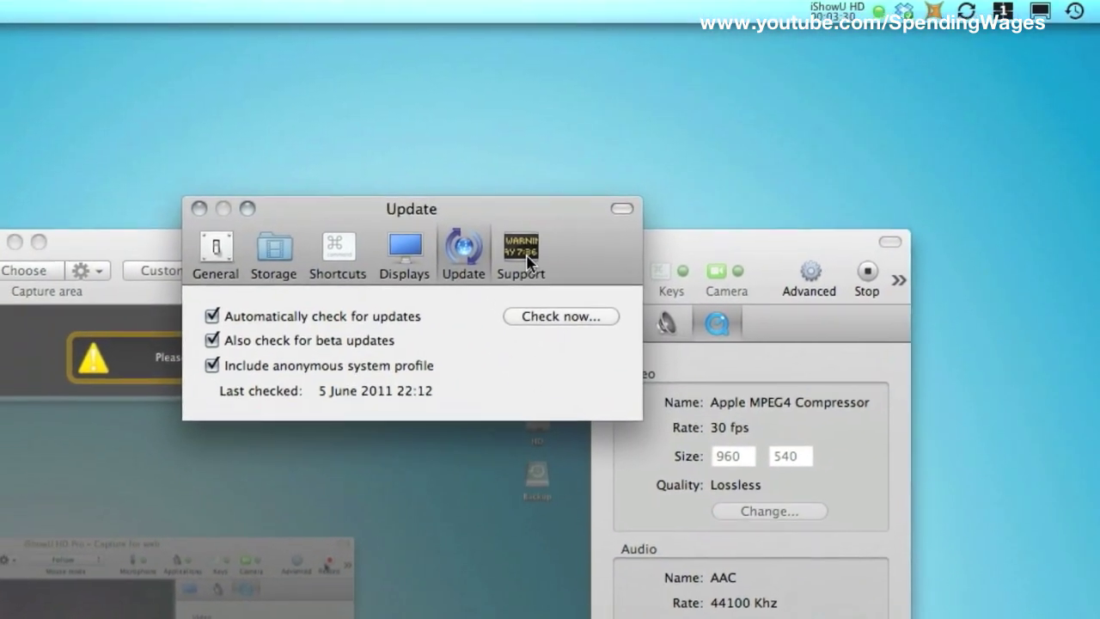
pyautogui.click(475, 155)
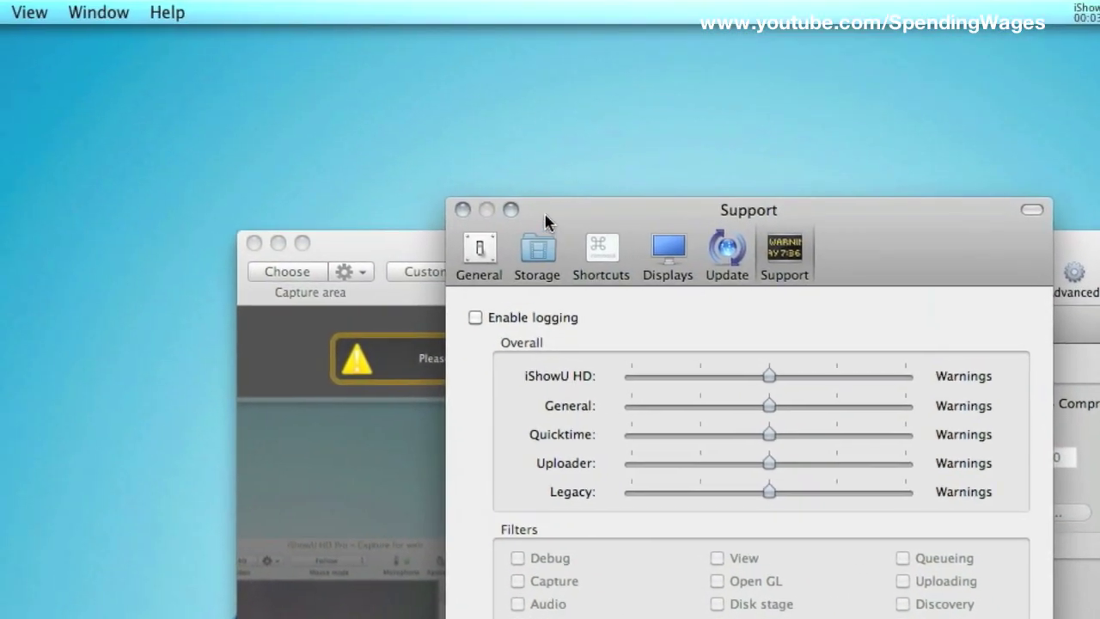
pyautogui.click(446, 160)
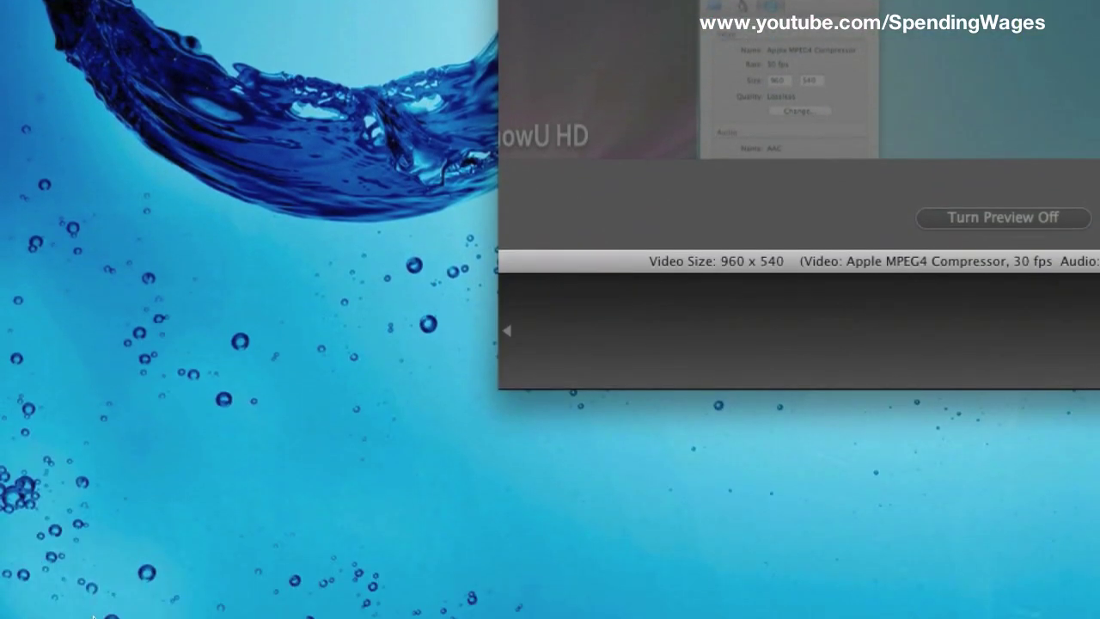
# Step: Return to the Capture for web window showing Lossless MPEG4 video and AAC 44100 Khz, 2-channel audio
pyautogui.moveTo(112, 601)
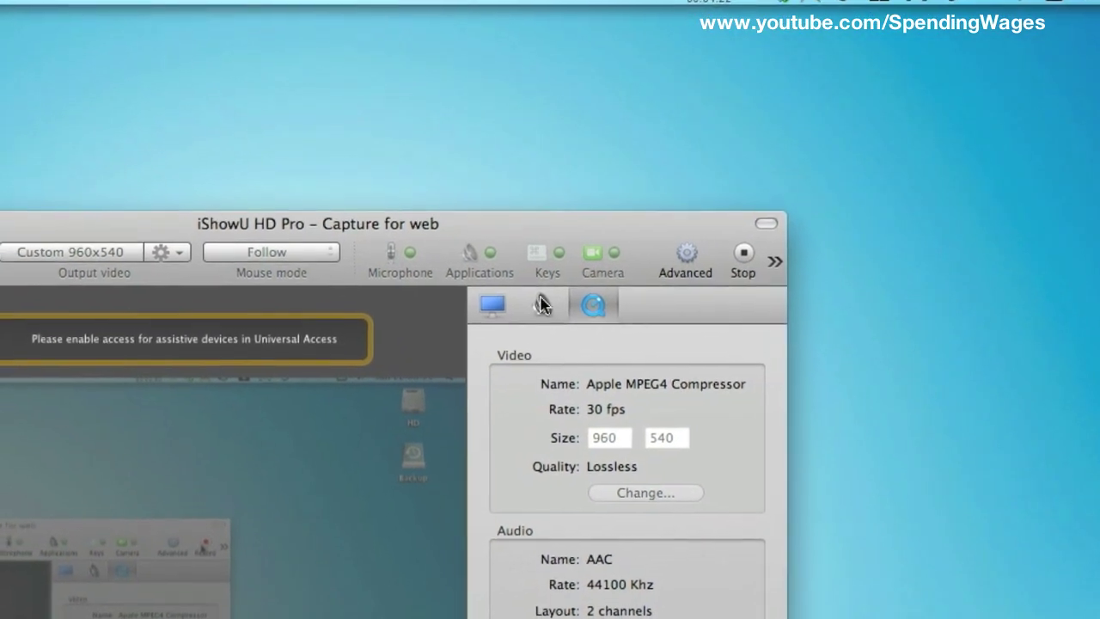
pyautogui.click(533, 311)
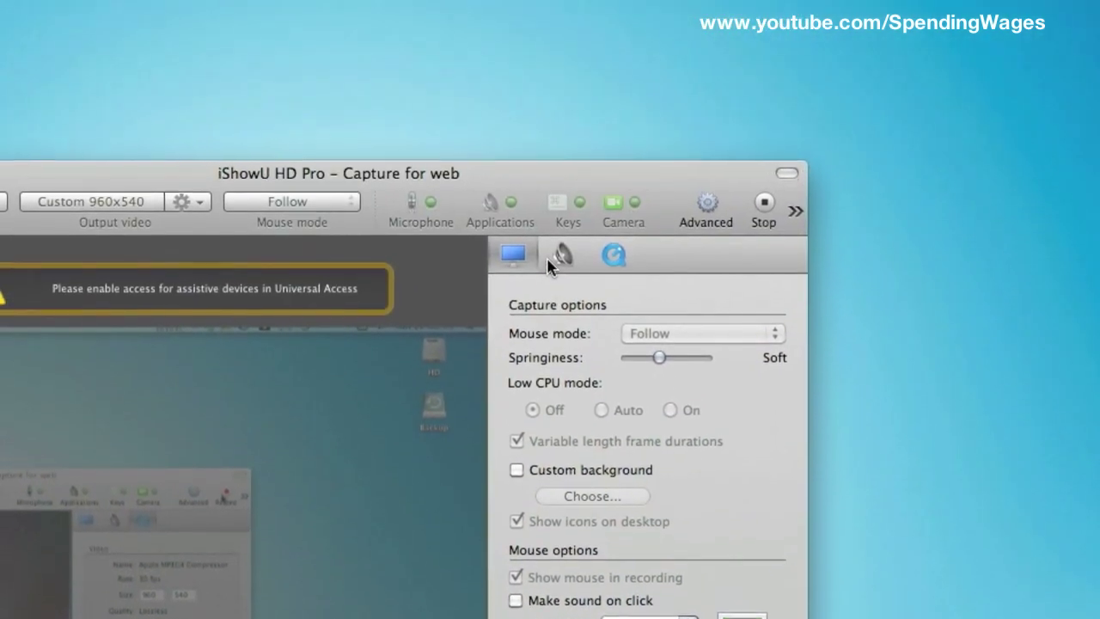
pyautogui.click(559, 103)
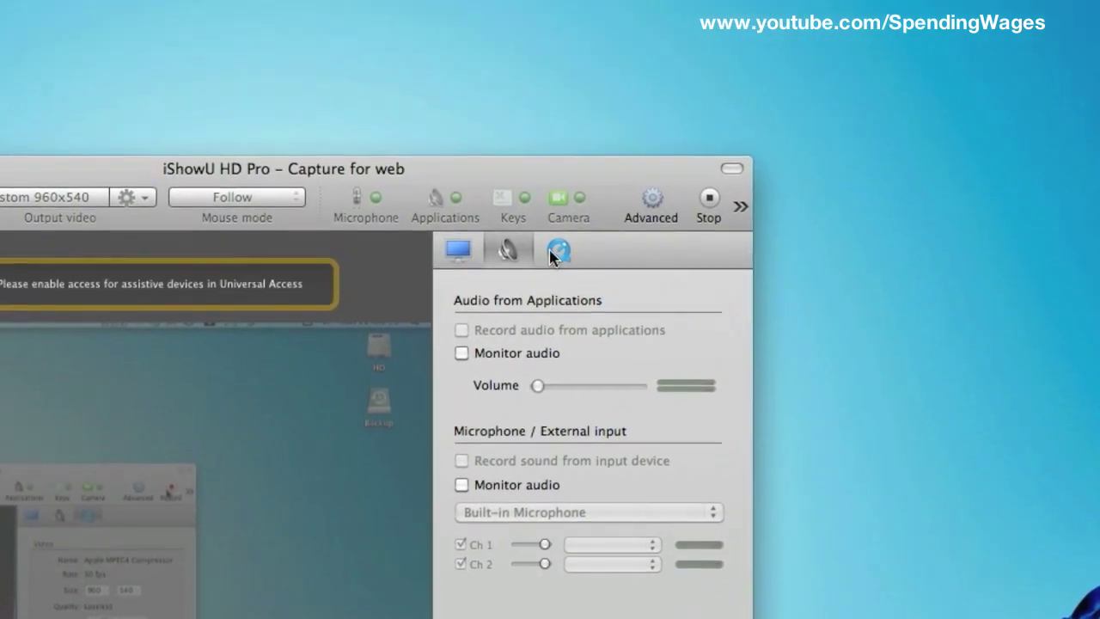
pyautogui.click(471, 41)
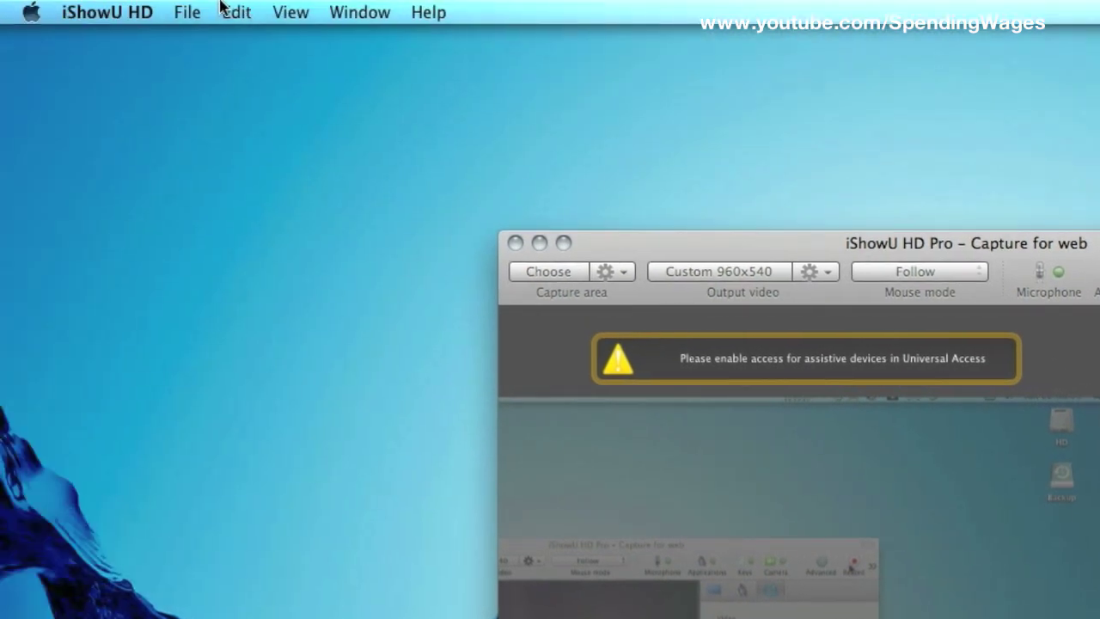
# Step: View the About iShowU HD Pro version information, then dismiss it
pyautogui.click(107, 16)
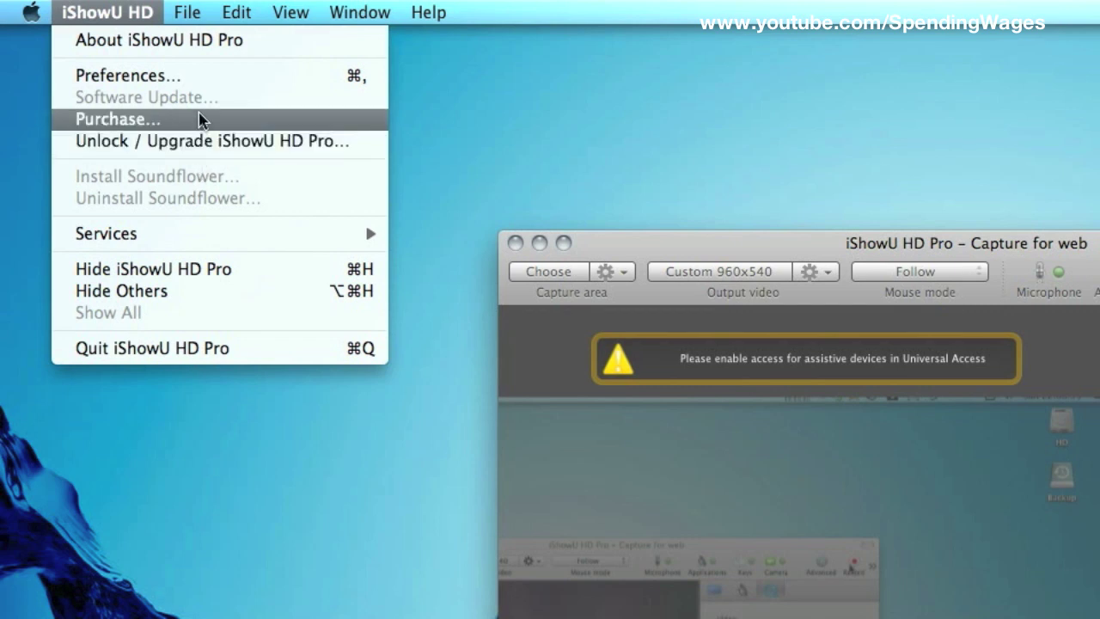
pyautogui.click(198, 50)
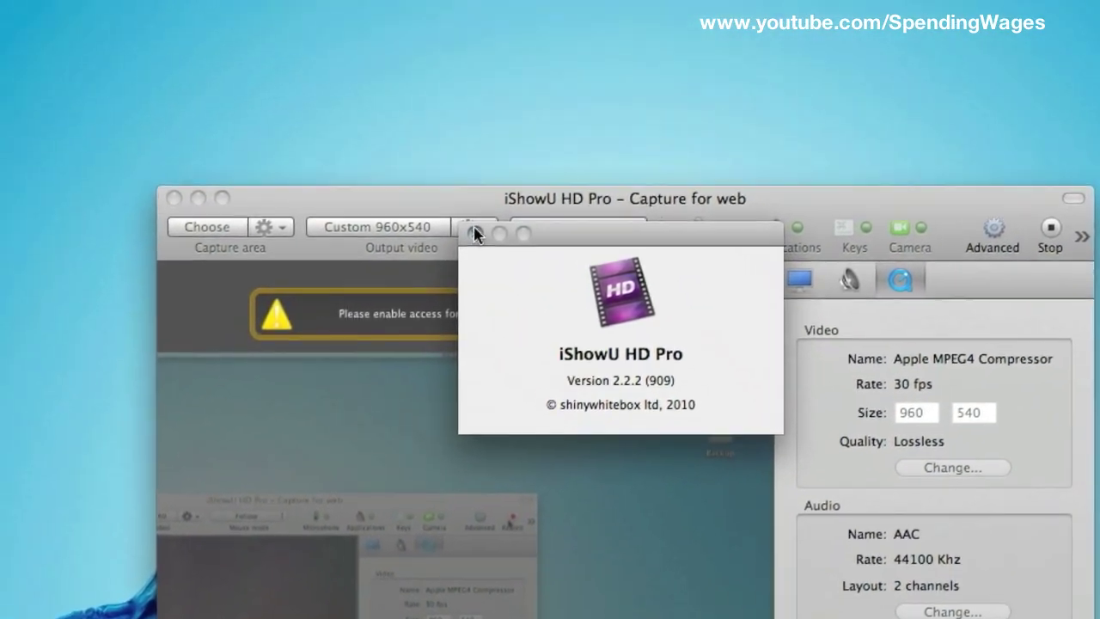
pyautogui.click(385, 141)
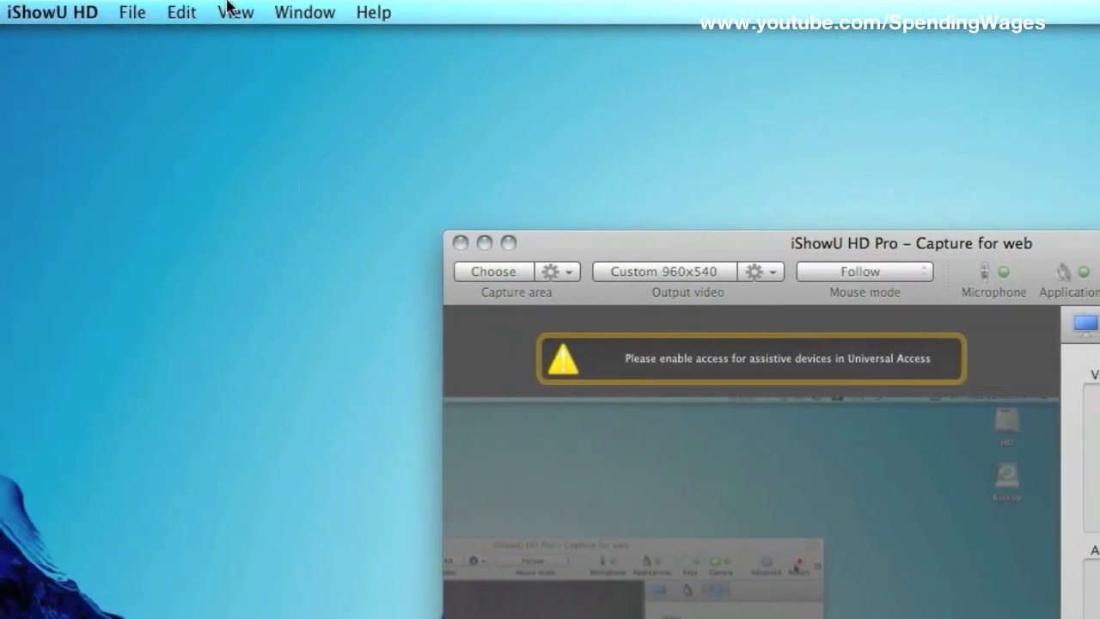
# Step: Browse the File, Edit, View, Window and Help menus, then close the Help menu
pyautogui.click(190, 12)
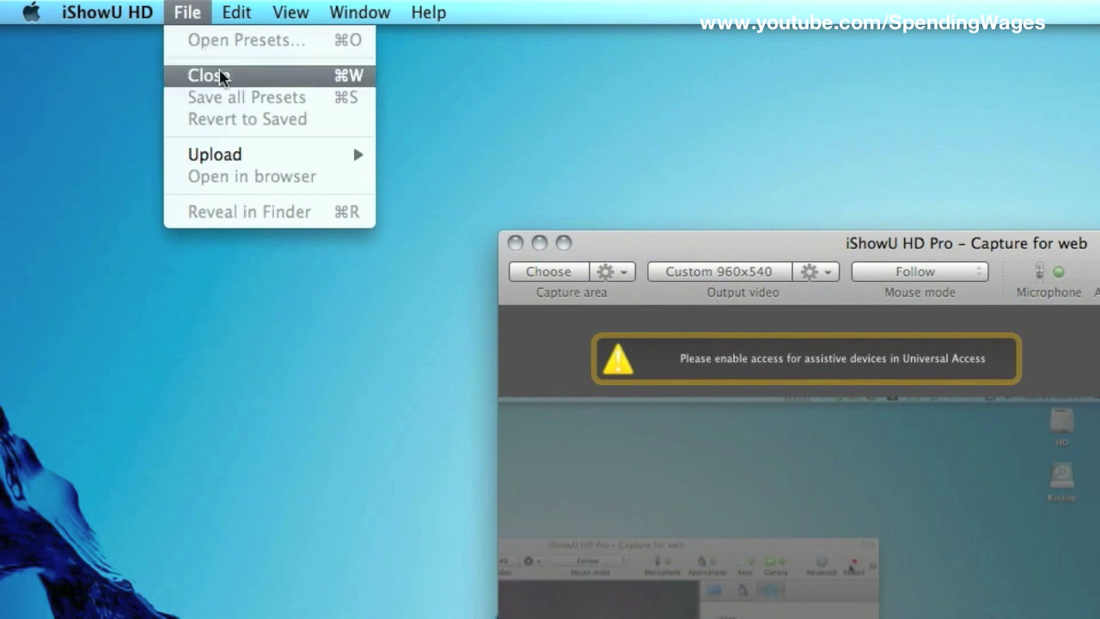
pyautogui.moveTo(289, 152)
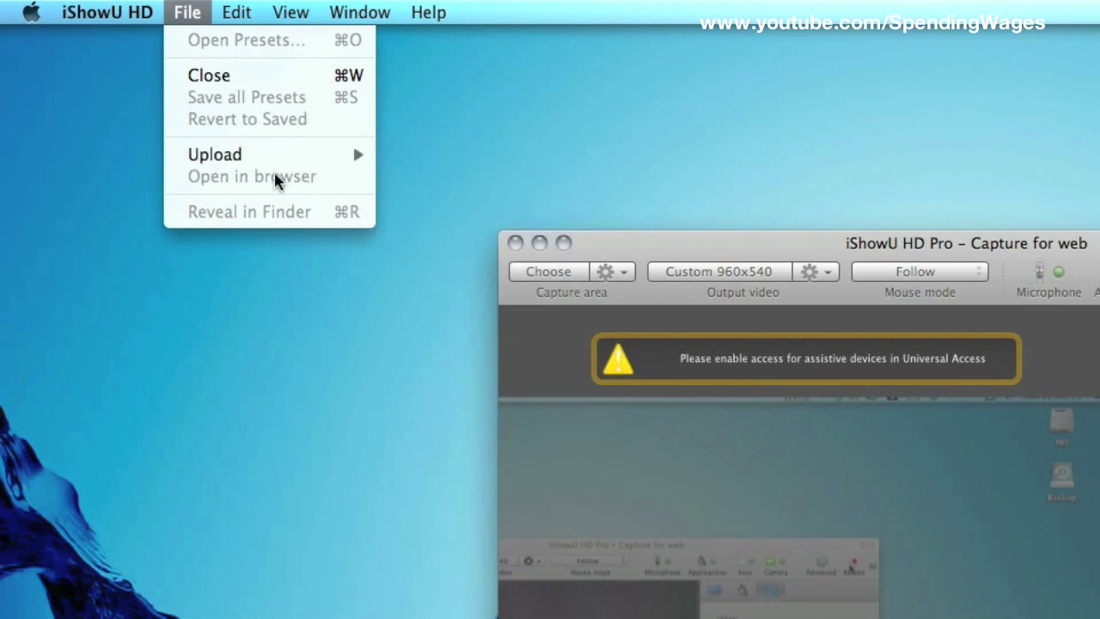
pyautogui.moveTo(238, 15)
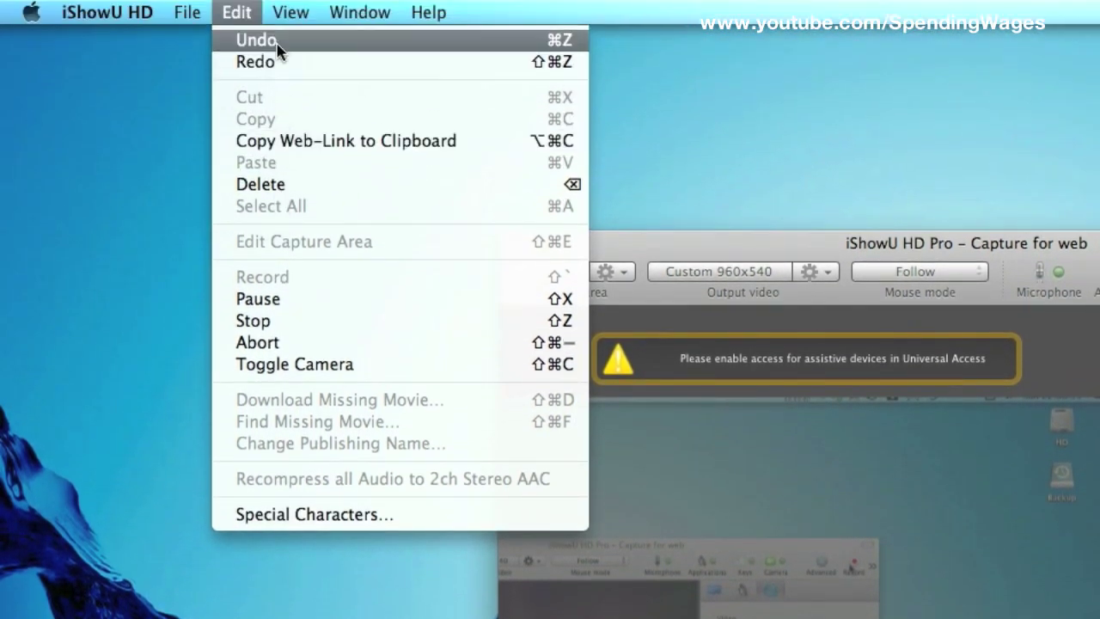
pyautogui.moveTo(286, 12)
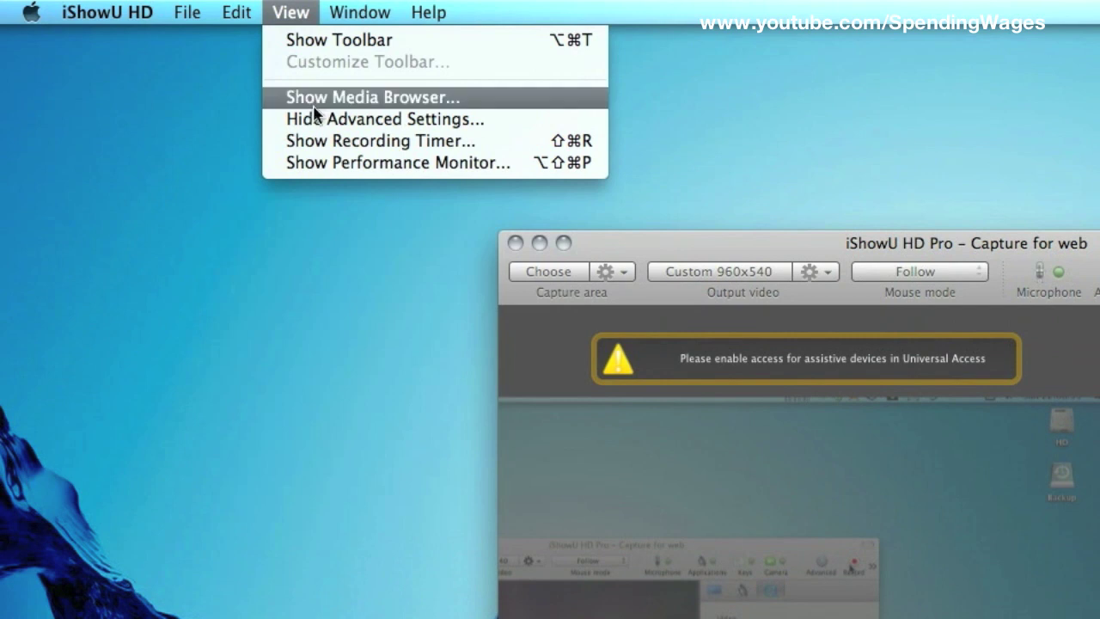
pyautogui.moveTo(325, 19)
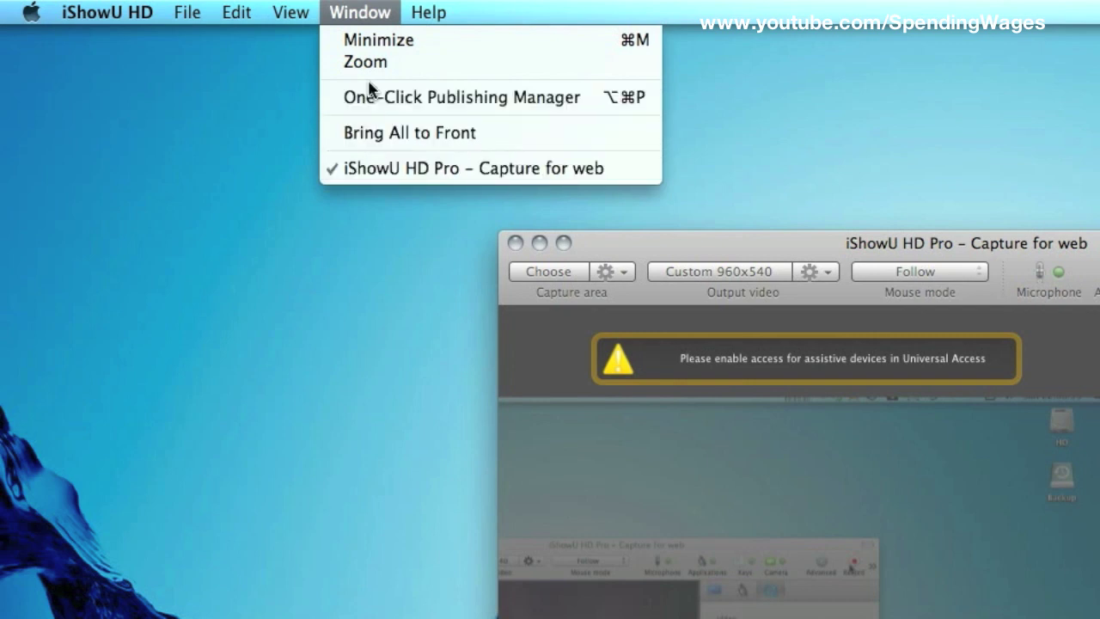
pyautogui.moveTo(433, 21)
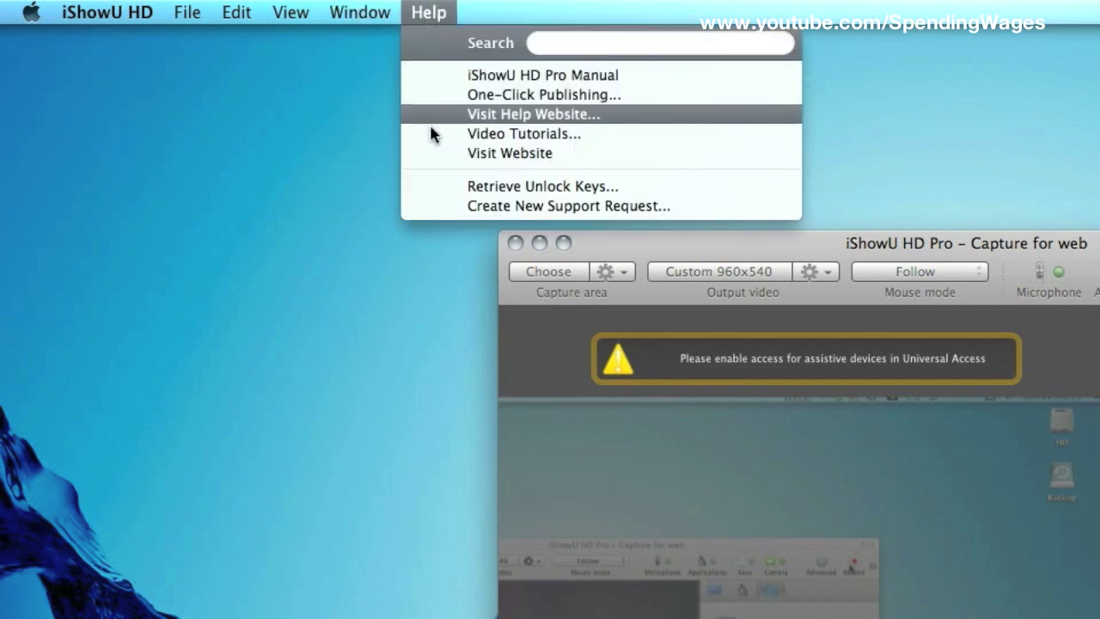
pyautogui.click(429, 12)
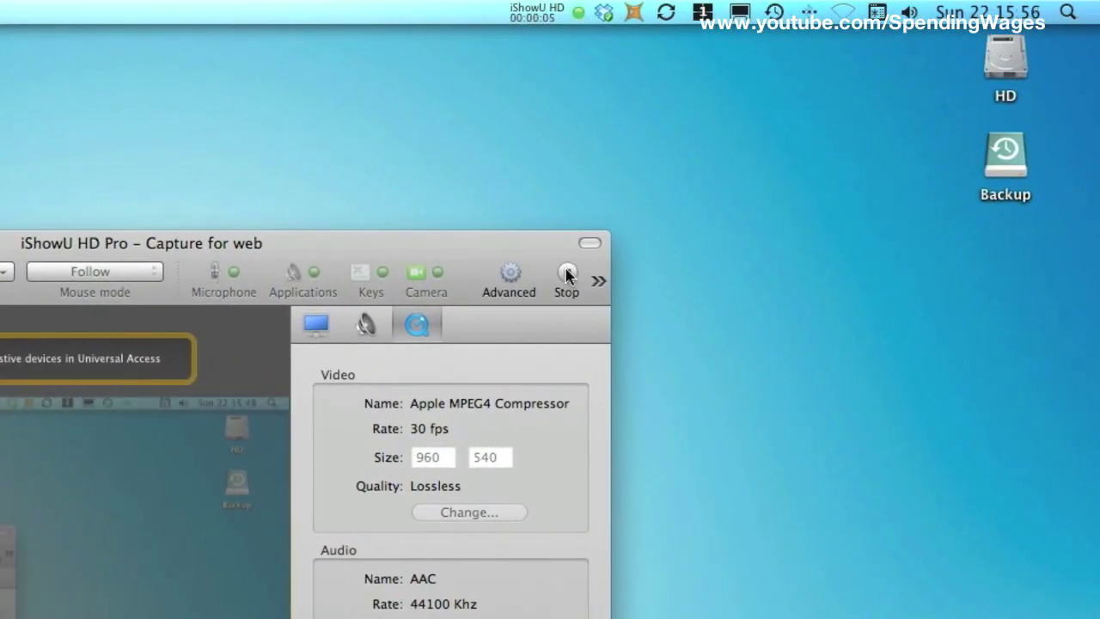
# Step: Stop recording, save the clip to the desktop as Please Subscribe To Us.mov, and hide iShowU
pyautogui.click(567, 275)
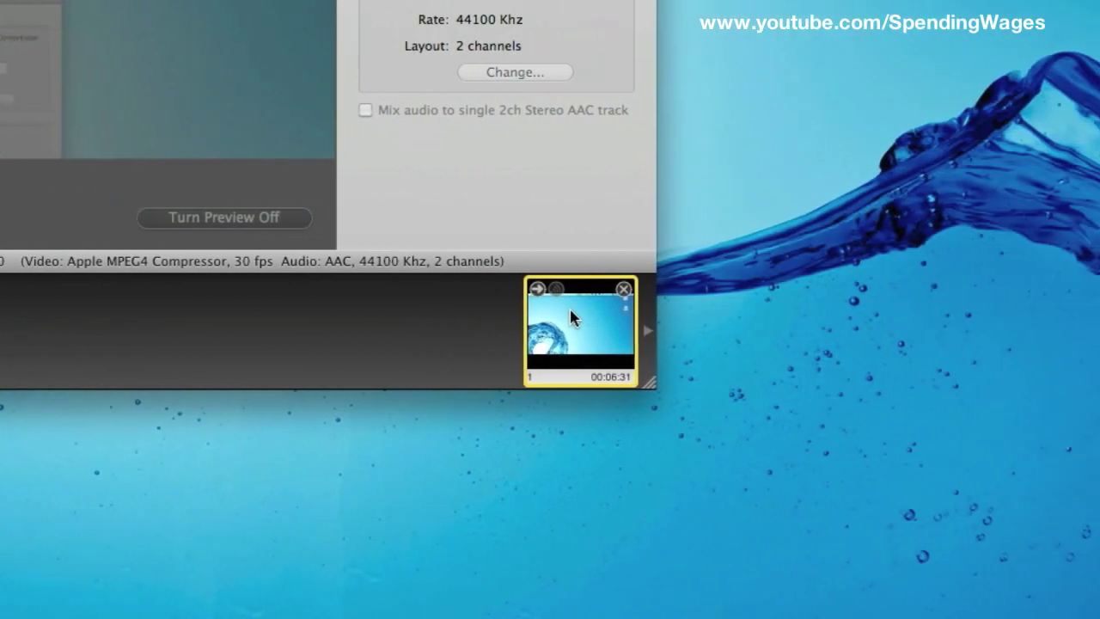
pyautogui.moveTo(559, 315); pyautogui.dragTo(798, 38)
pyautogui.moveTo(769, 190); pyautogui.dragTo(885, 305)
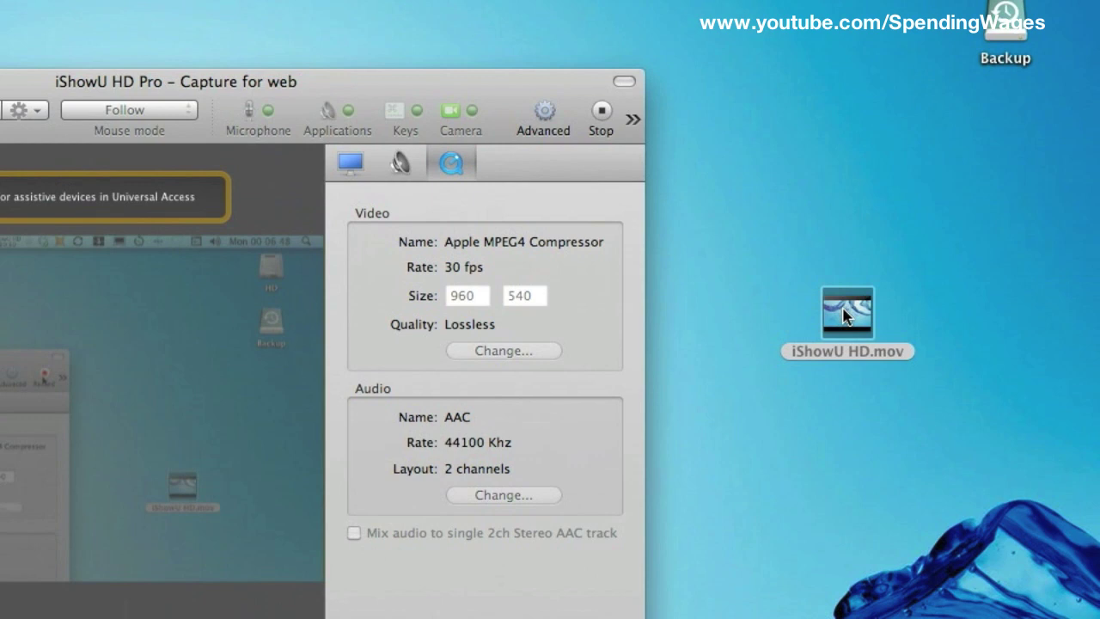
pyautogui.click(846, 350)
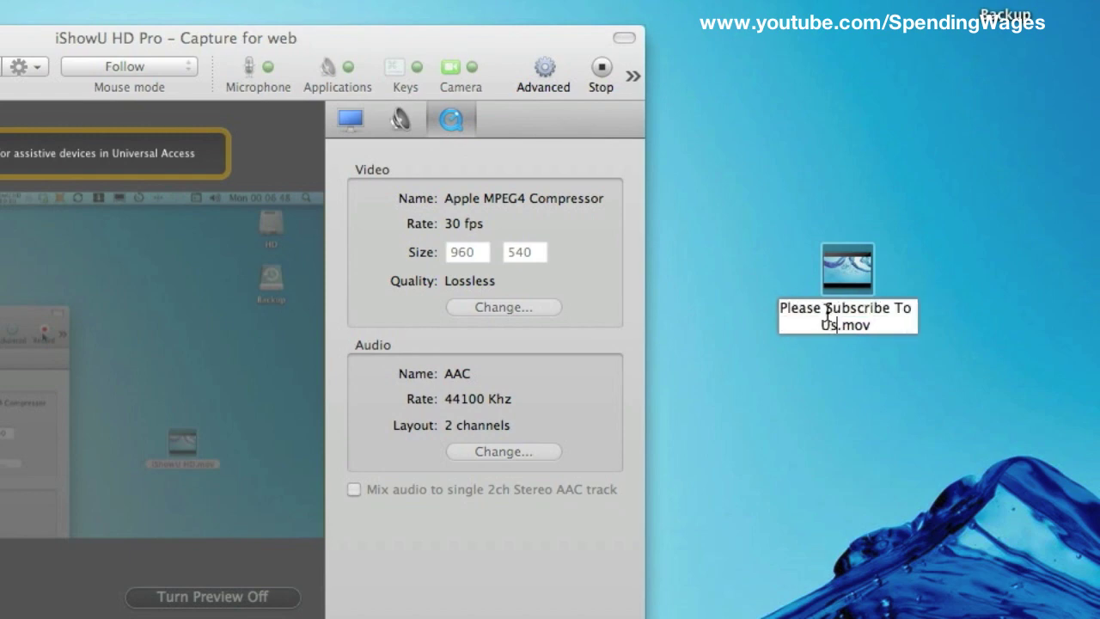
pyautogui.press('Escape')
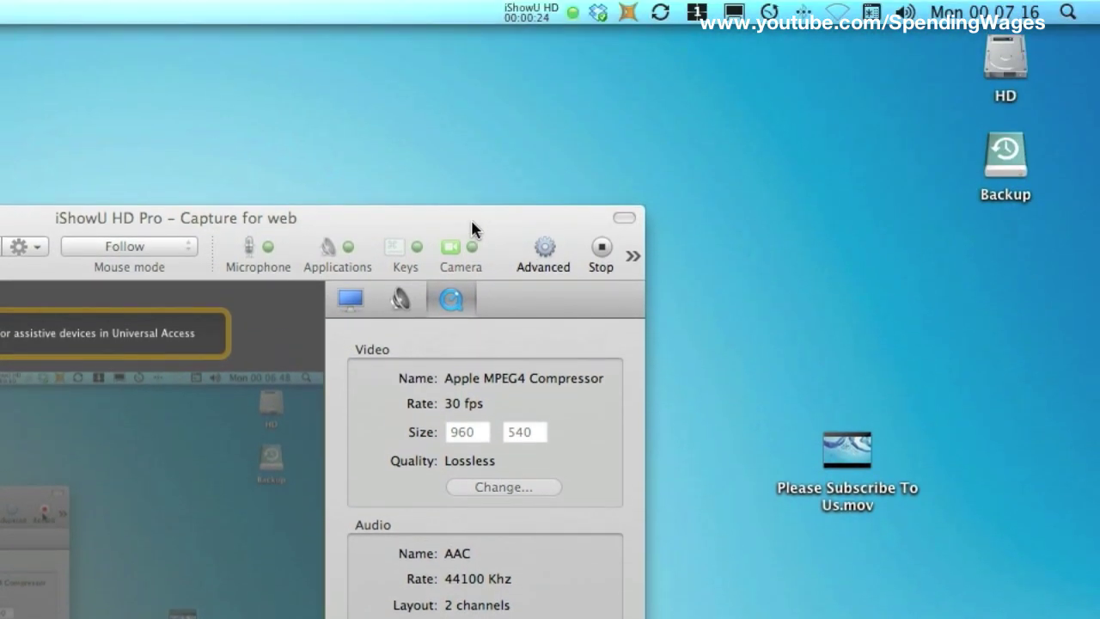
pyautogui.press('super+h')
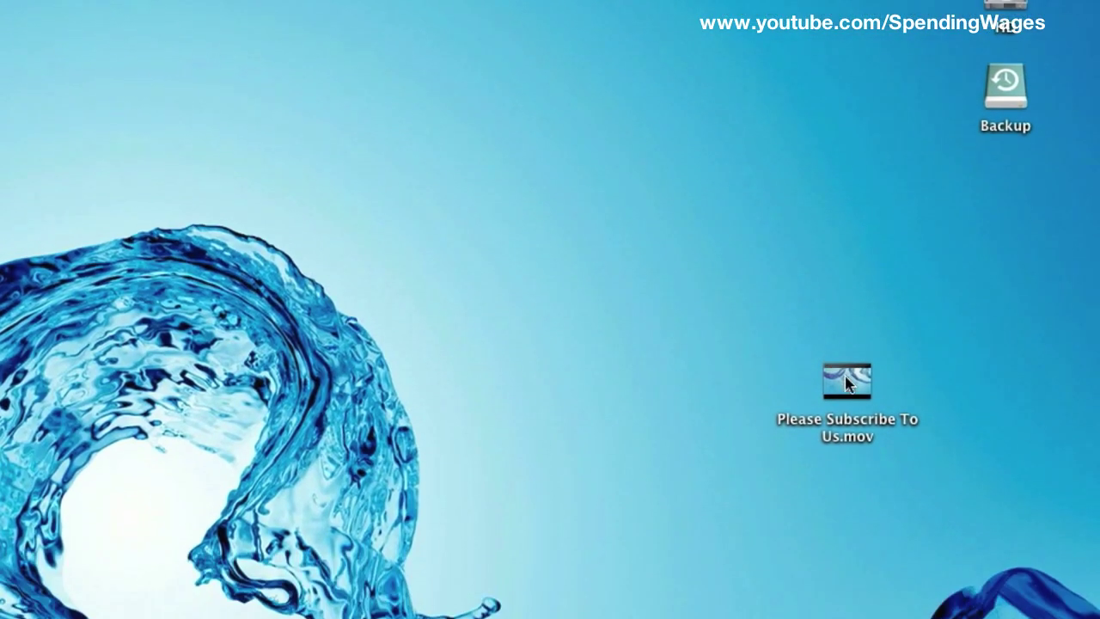
pyautogui.doubleClick(918, 455)
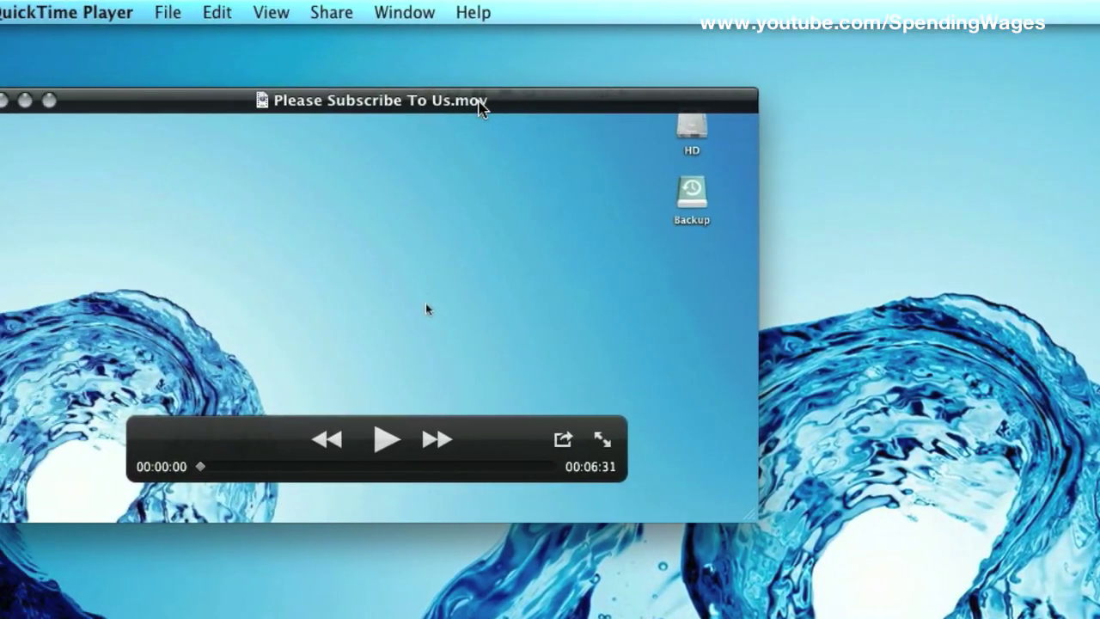
# Step: Play Please Subscribe To Us.mov in QuickTime, pause at 00:00:20, and close the movie window
pyautogui.moveTo(481, 103); pyautogui.dragTo(823, 282)
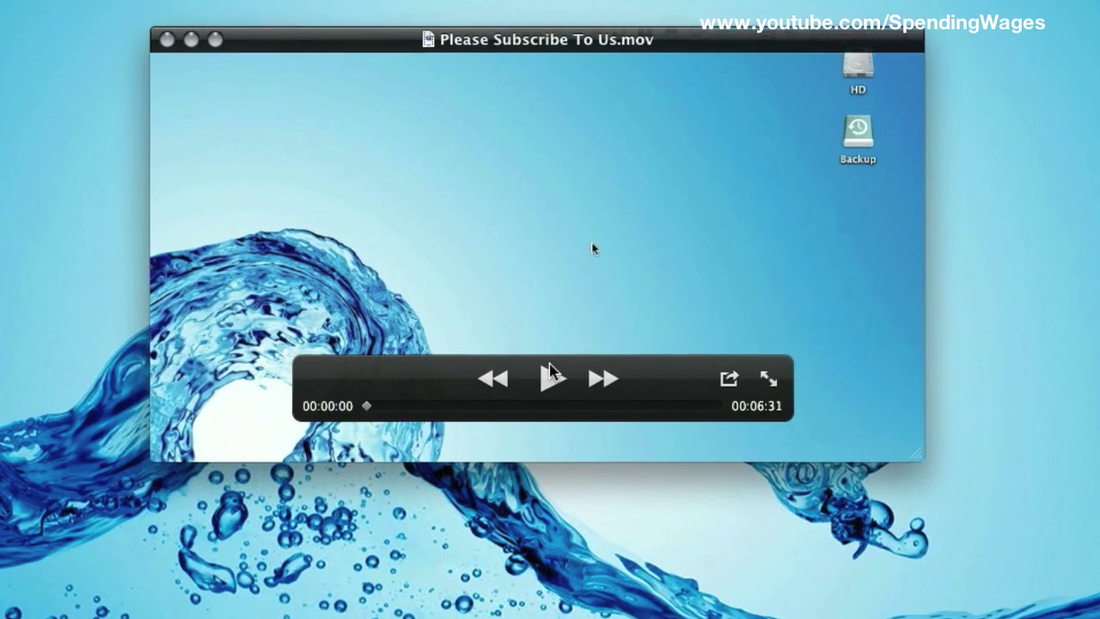
pyautogui.click(728, 610)
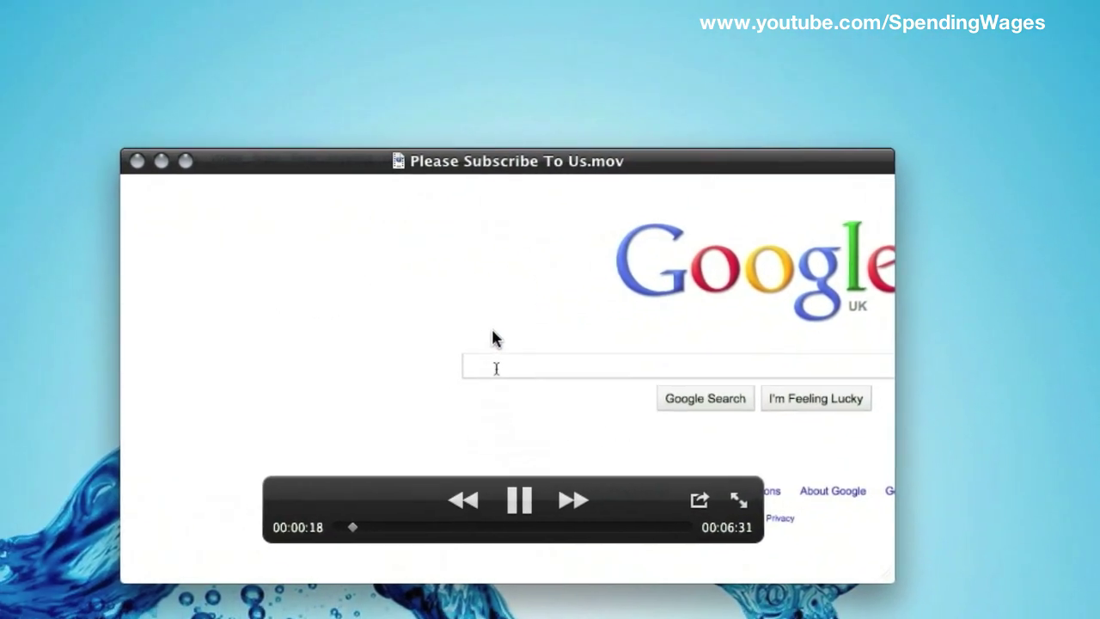
pyautogui.click(519, 500)
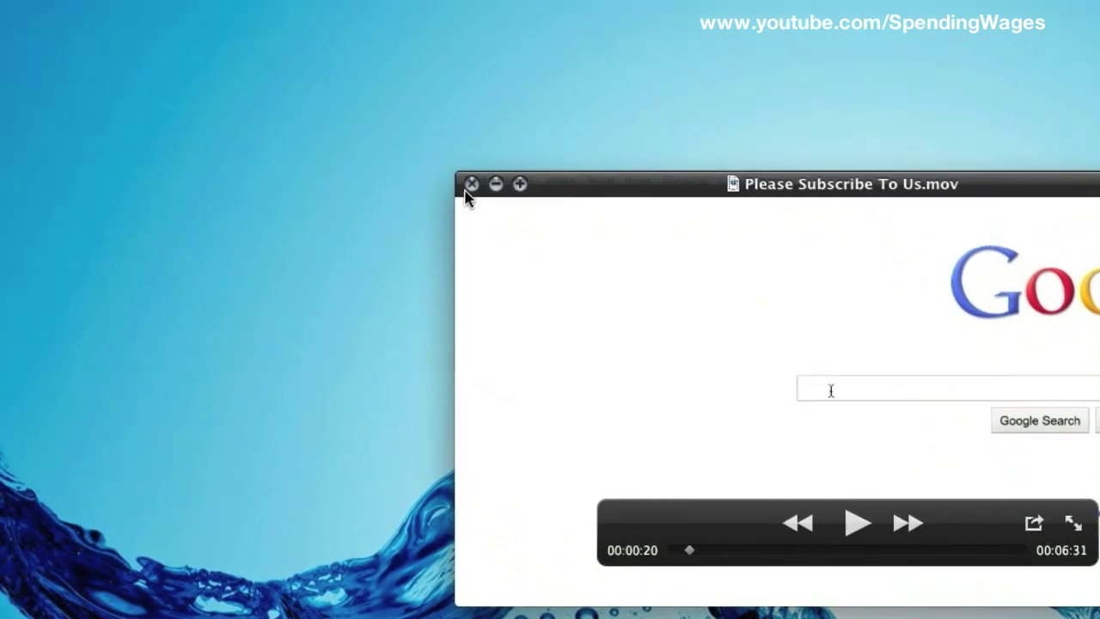
pyautogui.click(470, 184)
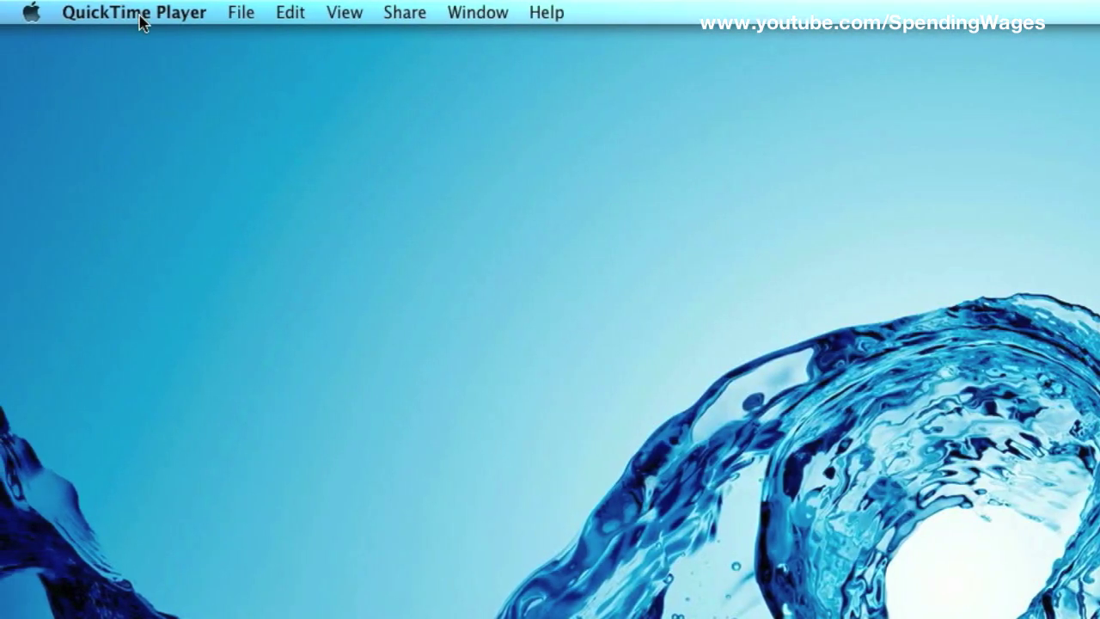
pyautogui.click(141, 15)
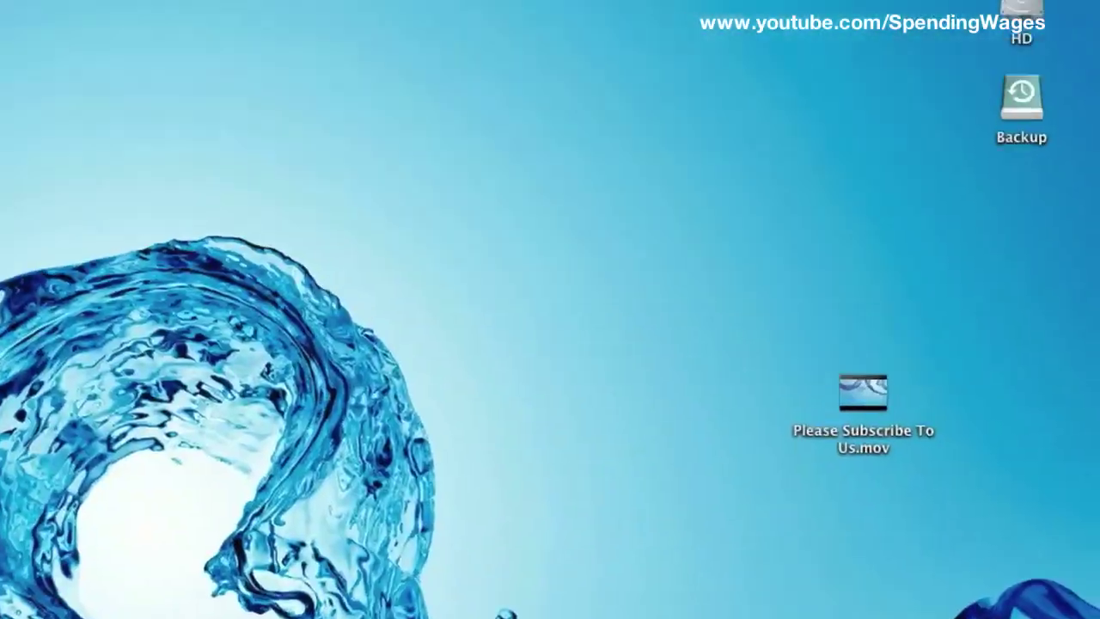
# Step: Open the iShowU HD menu-bar menu showing Stop capture while the recording runs
pyautogui.click(550, 10)
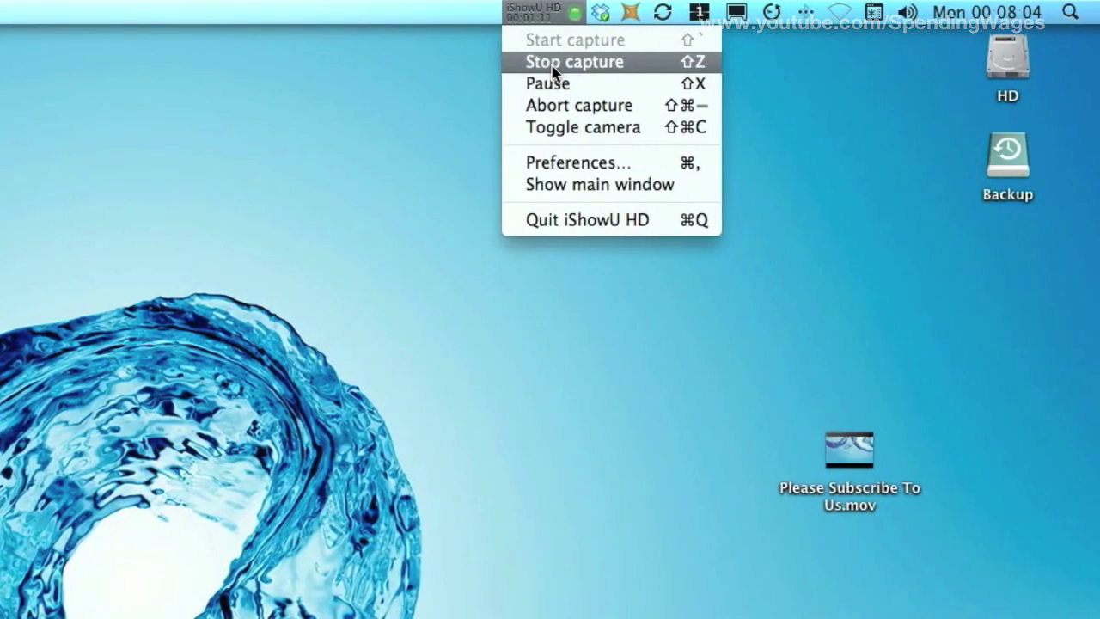